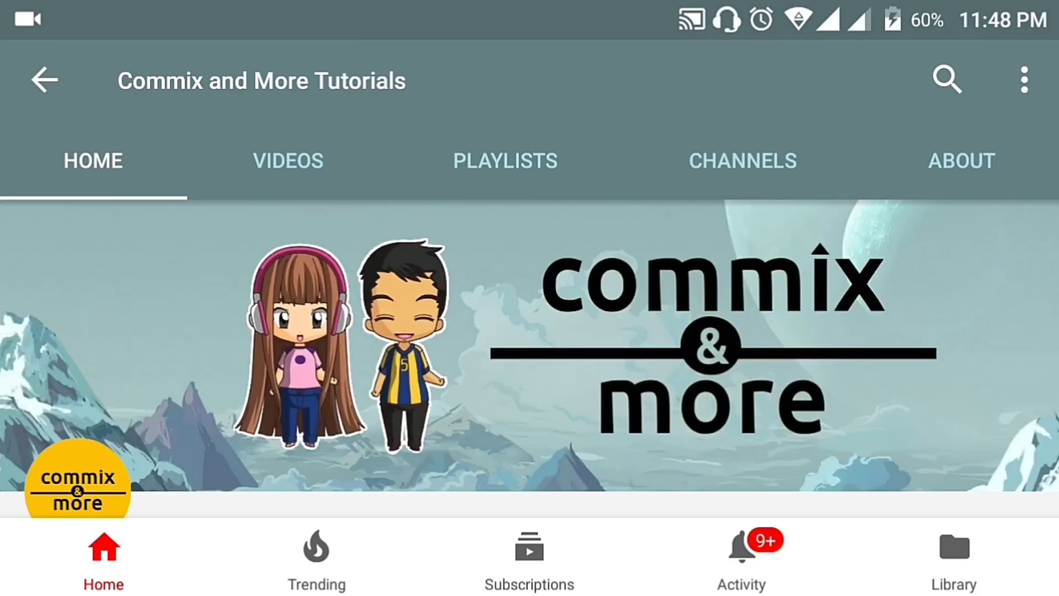
# Subscribe to the Commix and More Tutorials channel and turn on all its notifications
pyautogui.moveTo(508, 426); pyautogui.dragTo(532, 171)
pyautogui.click(146, 379)
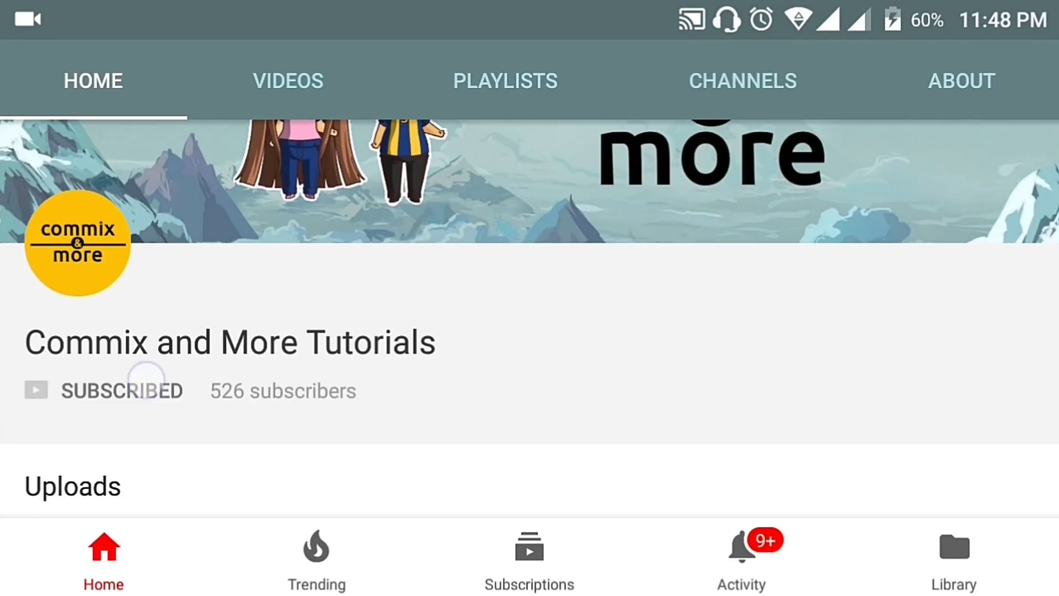
pyautogui.click(409, 396)
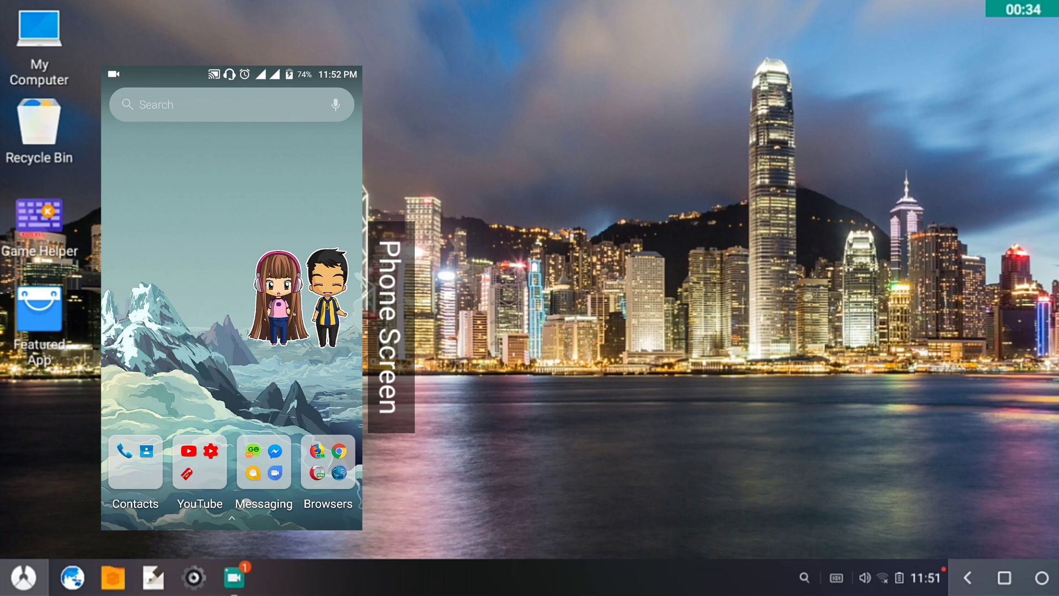
# Turn on mobile data from Quick Settings so GLOBE shows 4G, then close the shade
pyautogui.moveTo(221, 119); pyautogui.dragTo(224, 248)
pyautogui.moveTo(231, 166); pyautogui.dragTo(232, 386)
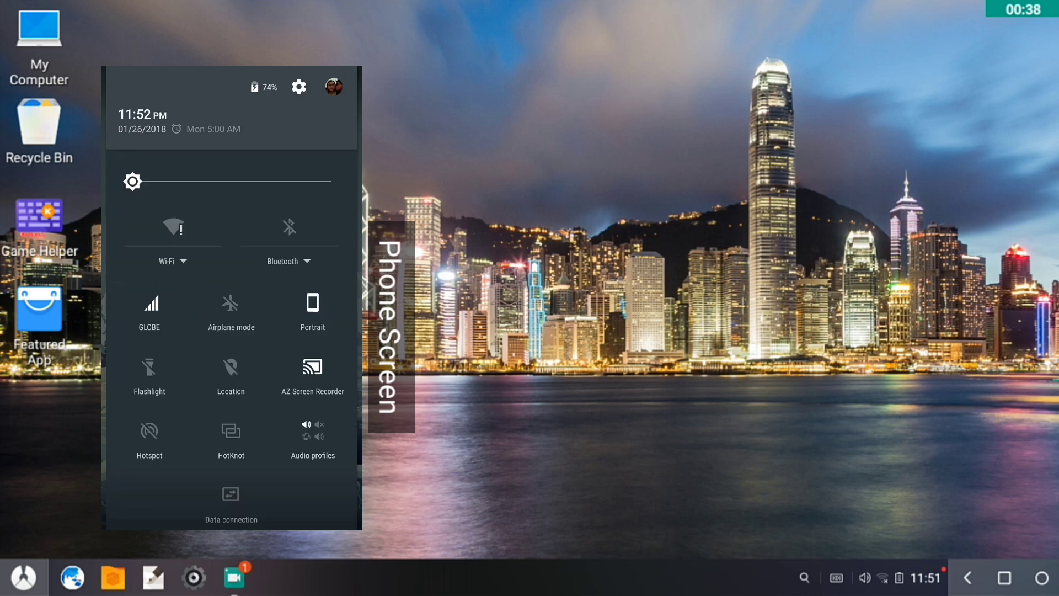
pyautogui.click(243, 488)
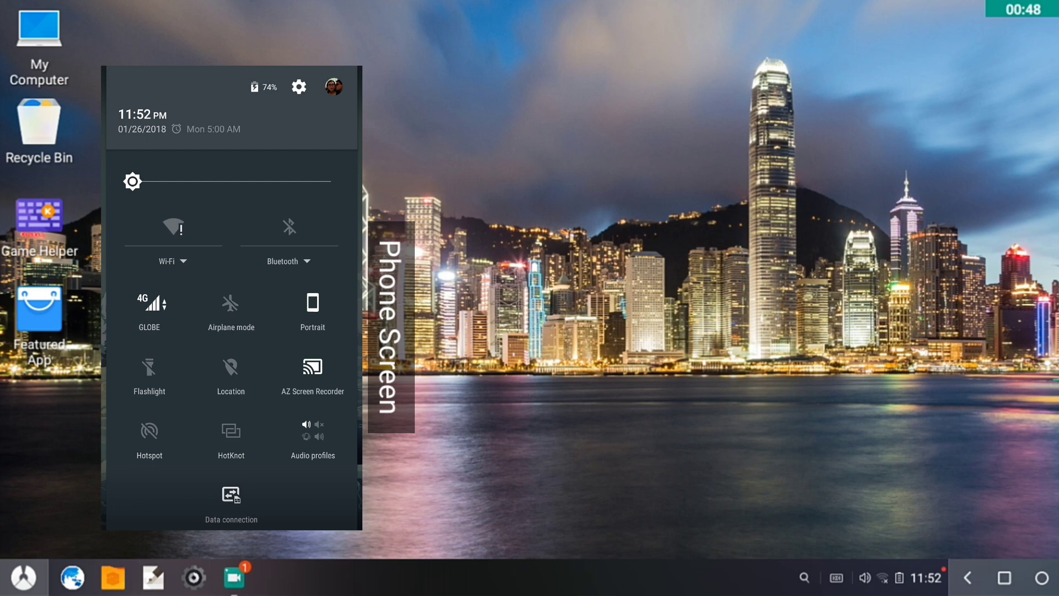
pyautogui.moveTo(279, 495); pyautogui.dragTo(287, 388)
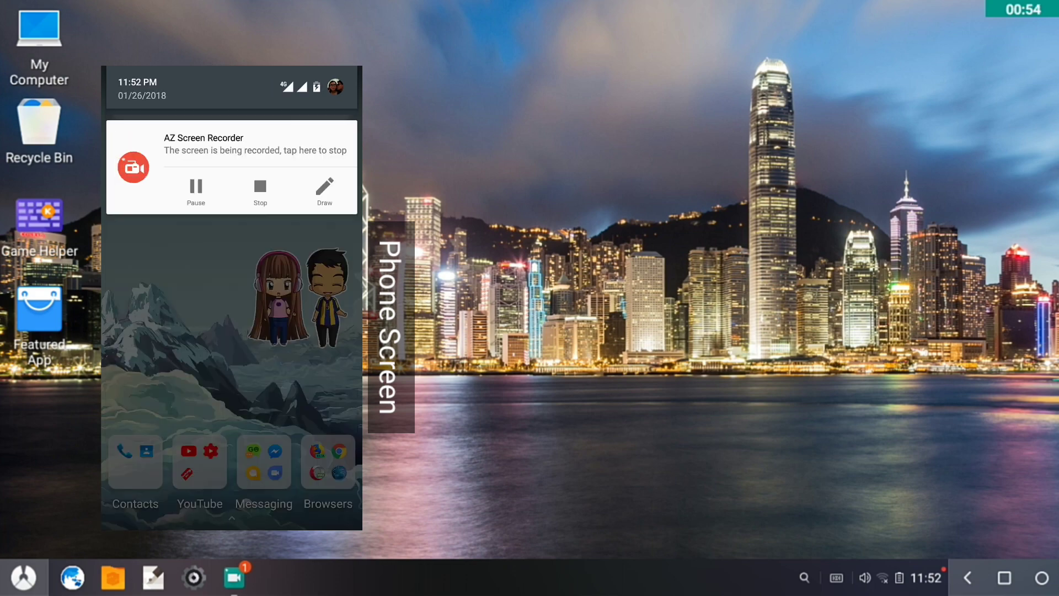
pyautogui.moveTo(267, 446); pyautogui.dragTo(270, 382)
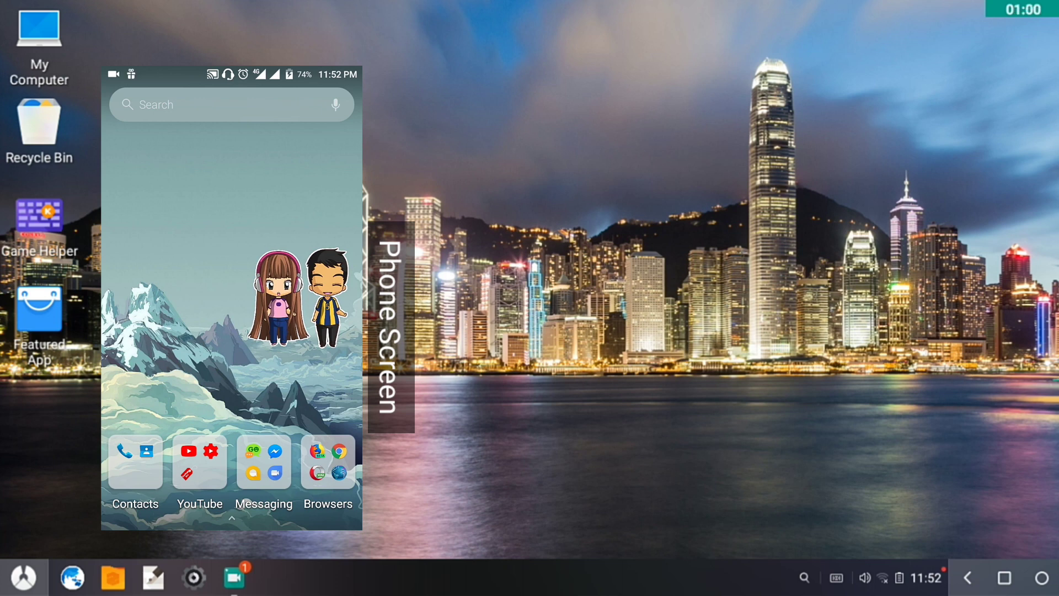
# Confirm in HTTP Injector's log that the SSH tunnel is connected, then go to the Tools list
pyautogui.click(168, 289)
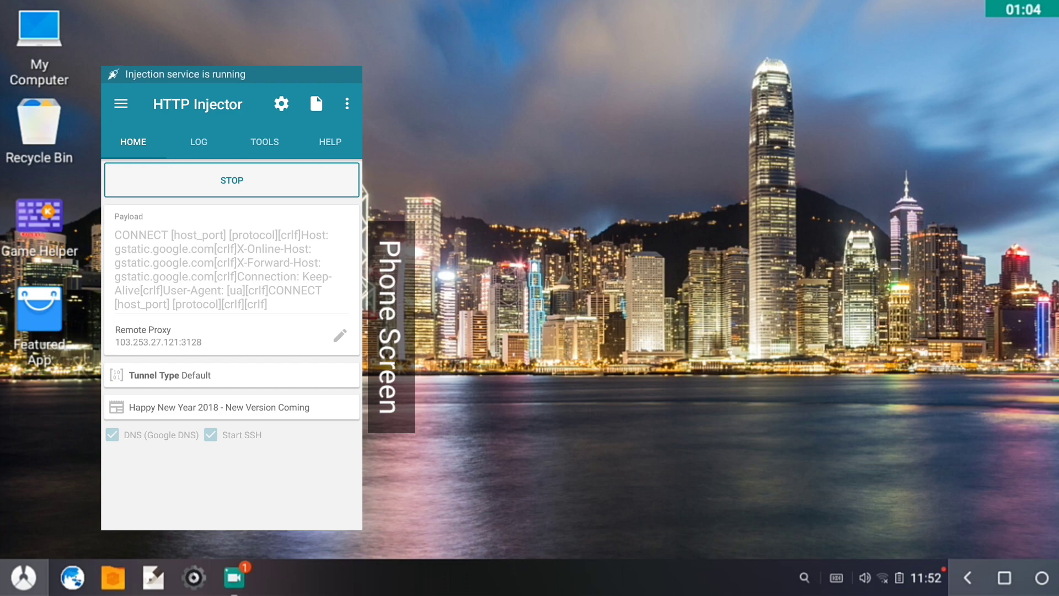
pyautogui.click(197, 142)
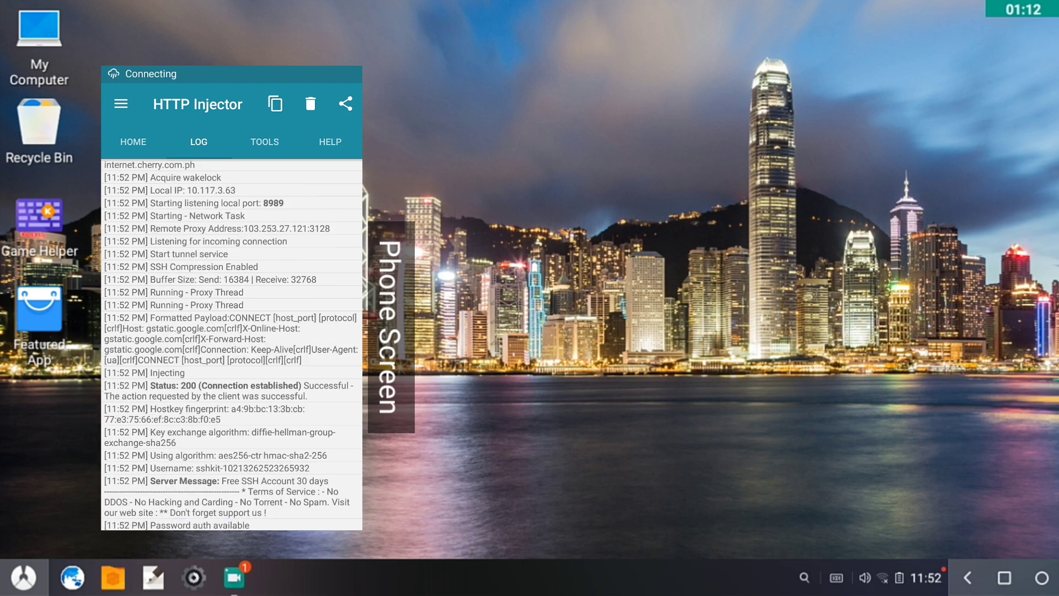
pyautogui.click(133, 142)
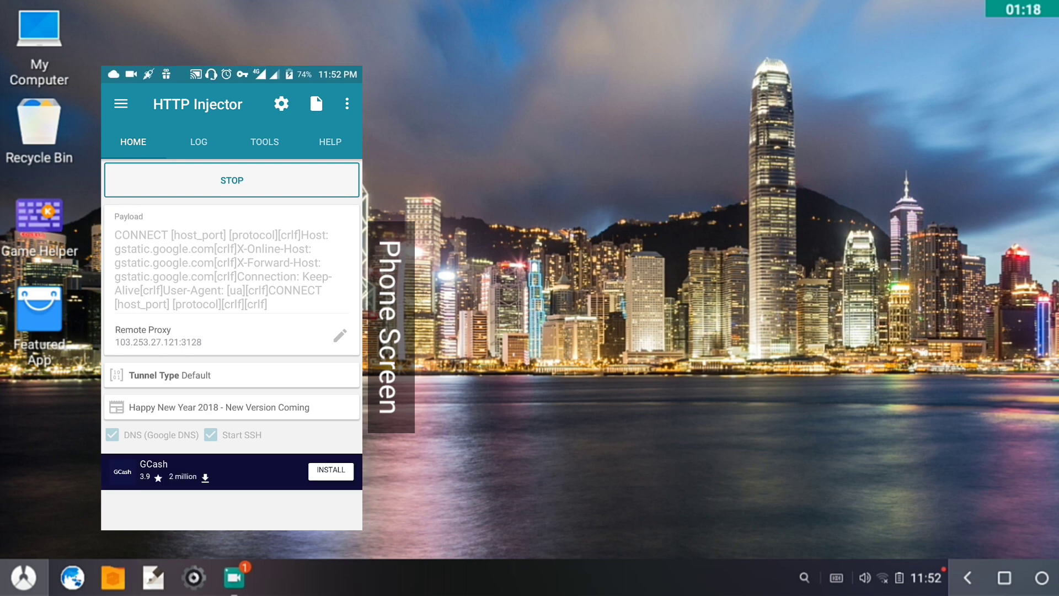
pyautogui.click(265, 142)
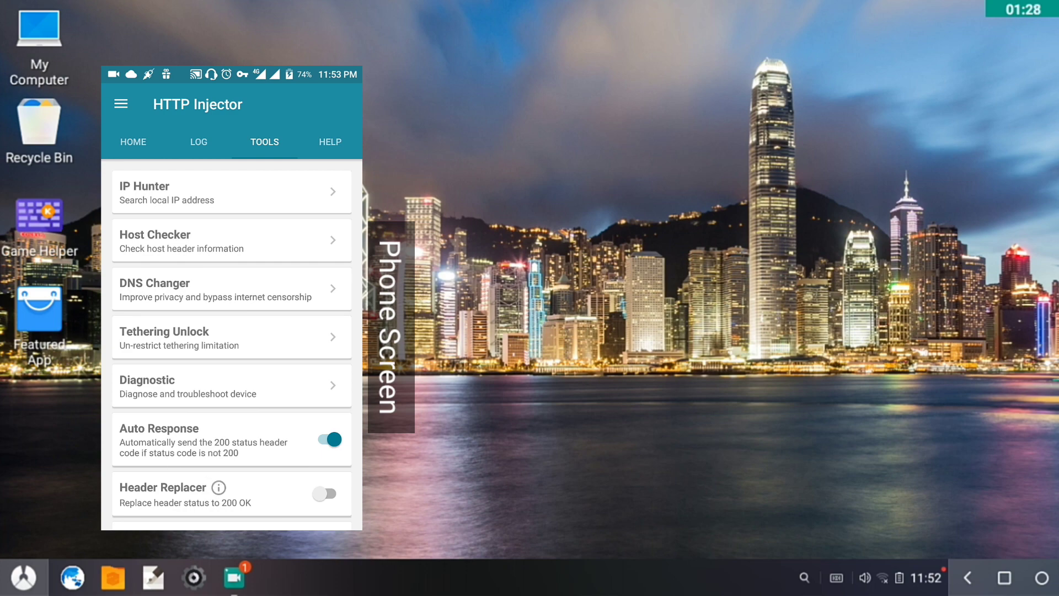
# Switch on the portable Wi-Fi hotspot from the phone's notification shade
pyautogui.press('Home')
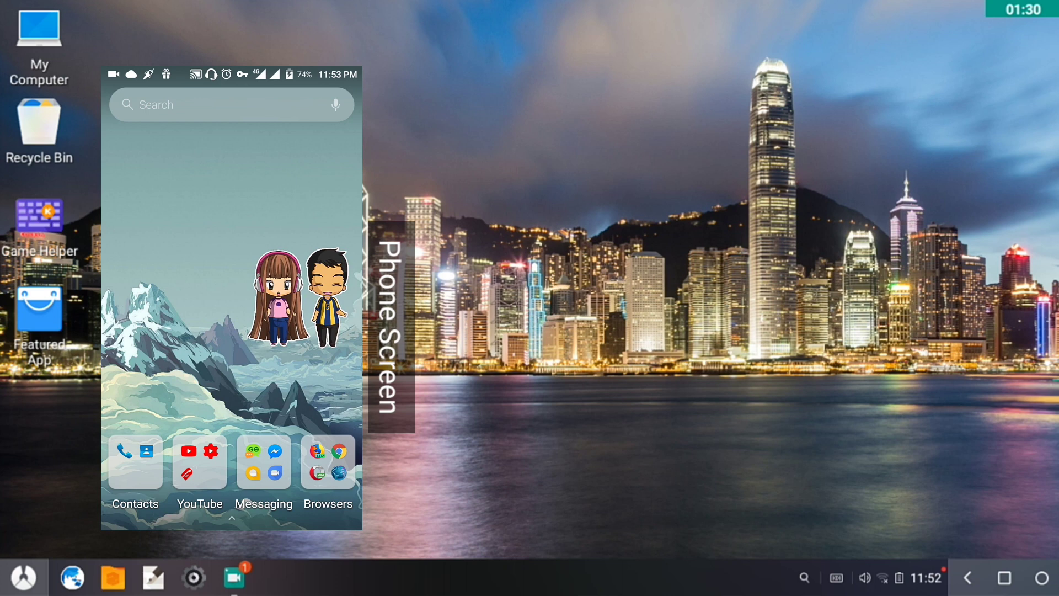
pyautogui.moveTo(235, 86); pyautogui.dragTo(218, 159)
pyautogui.moveTo(220, 94); pyautogui.dragTo(220, 255)
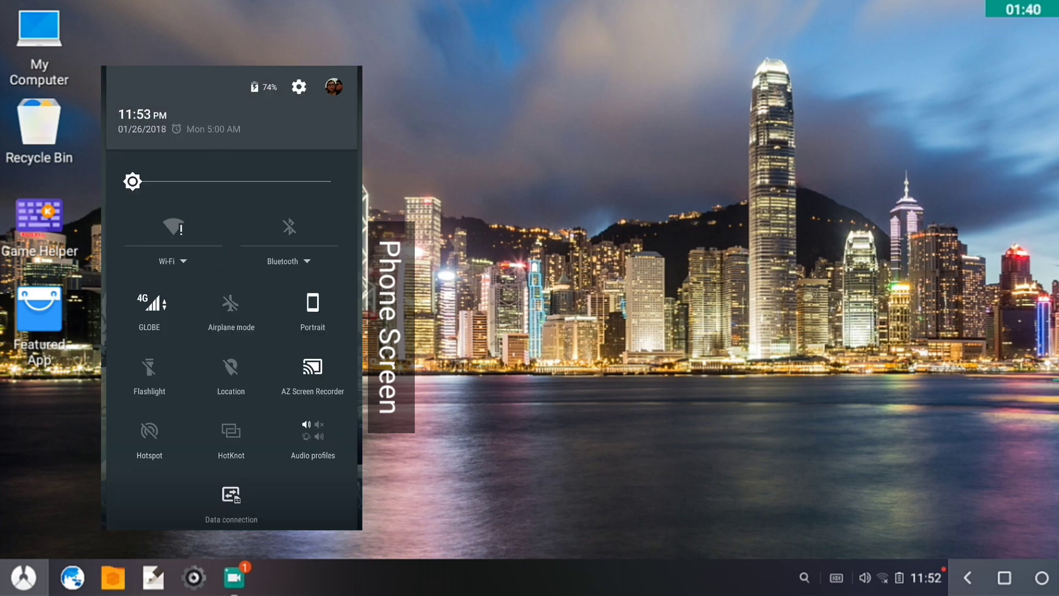
pyautogui.click(150, 433)
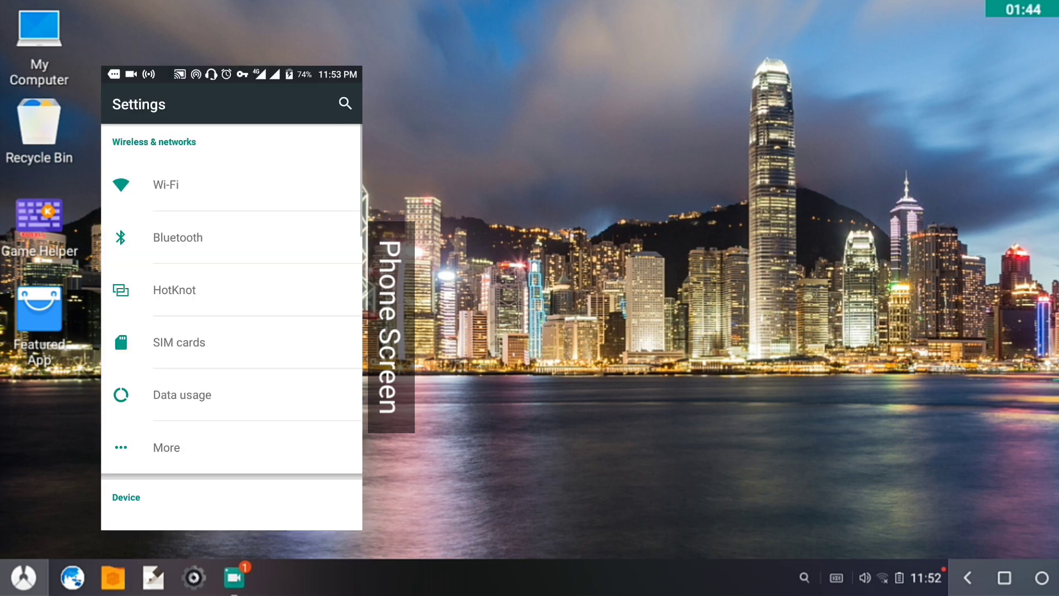
# Go to Settings > More > Tethering & portable hotspot
pyautogui.click(220, 419)
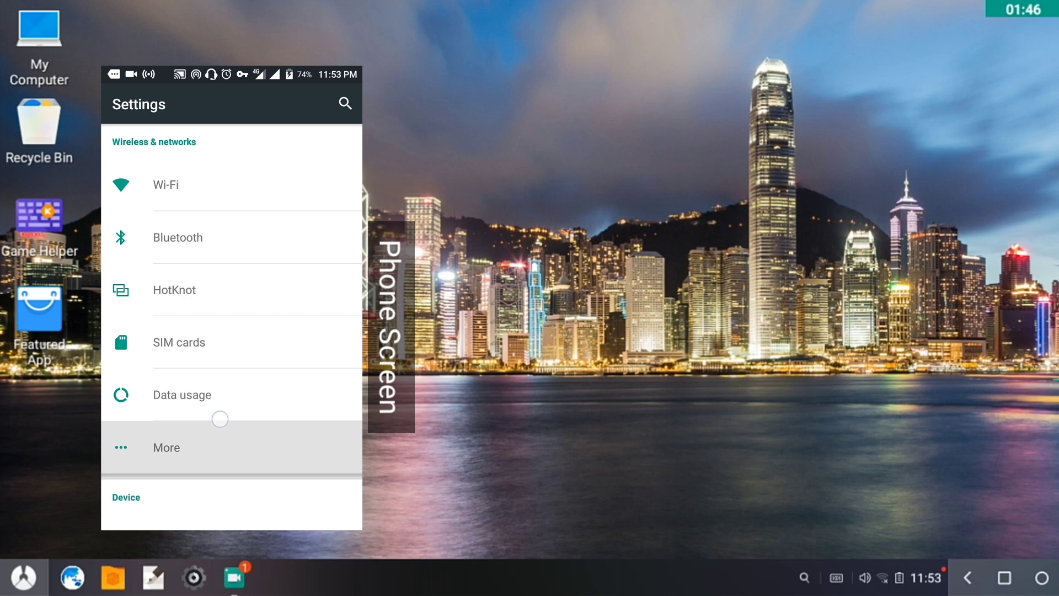
pyautogui.moveTo(220, 419); pyautogui.dragTo(225, 327)
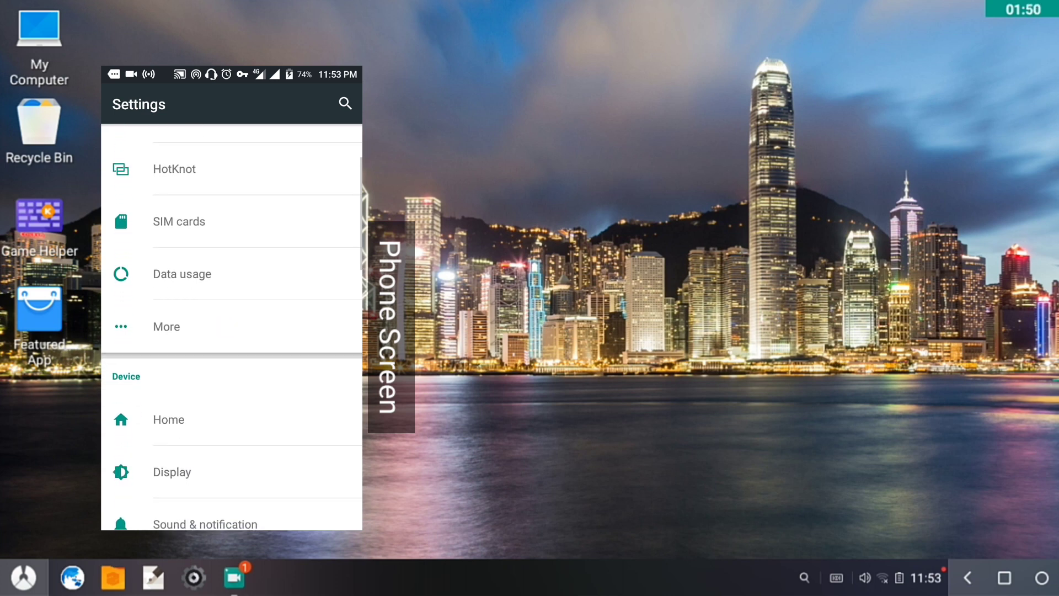
pyautogui.moveTo(231, 441); pyautogui.dragTo(220, 338)
pyautogui.moveTo(221, 299); pyautogui.dragTo(236, 244)
pyautogui.moveTo(220, 376); pyautogui.dragTo(217, 478)
pyautogui.click(165, 338)
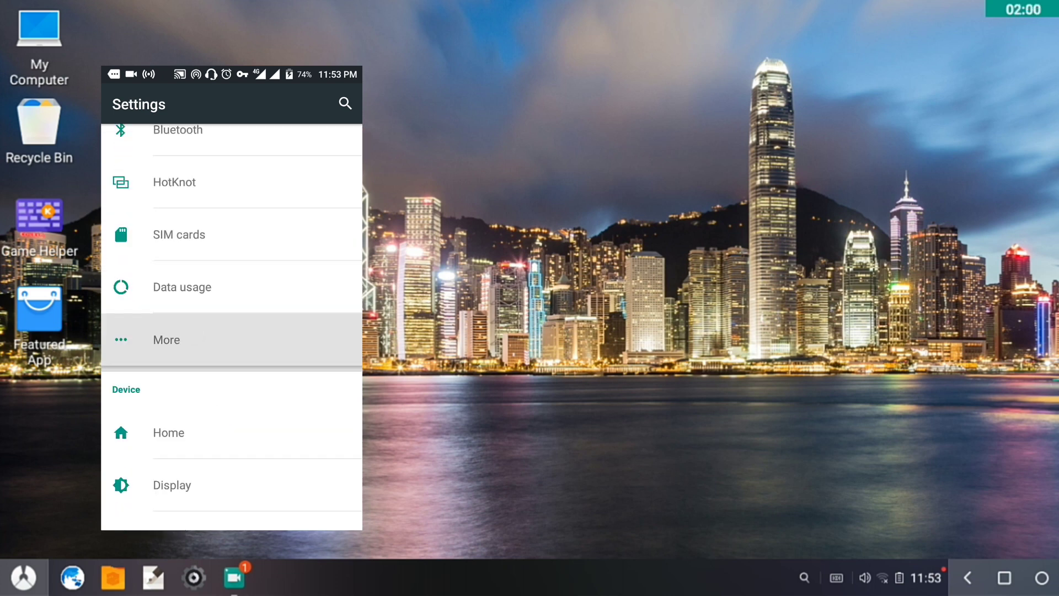
pyautogui.click(244, 232)
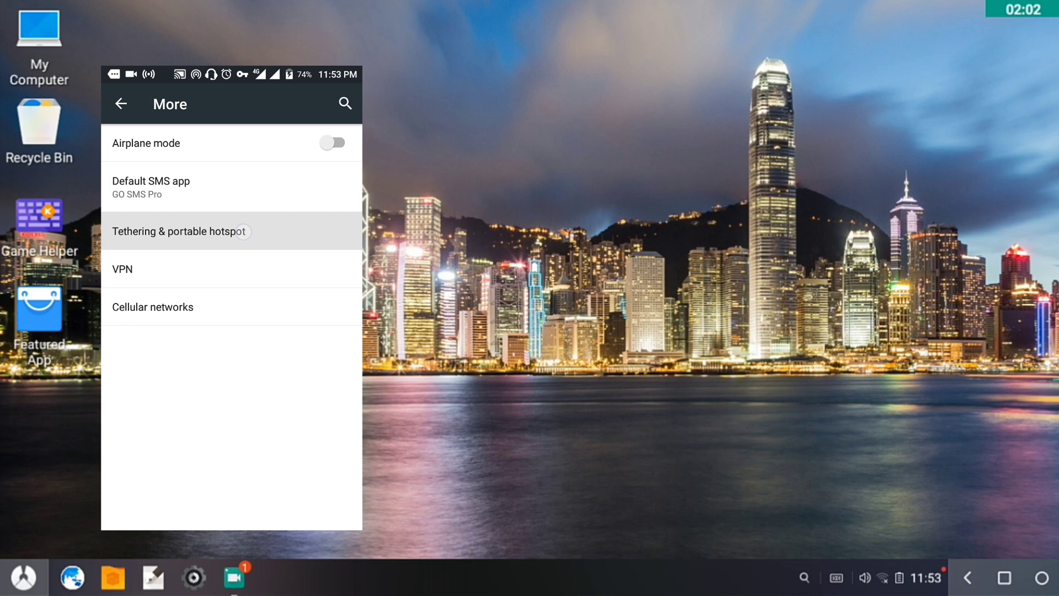
# Review the Flare_S4 hotspot's WPA2 PSK setup, cancel without changes, and return home
pyautogui.click(253, 143)
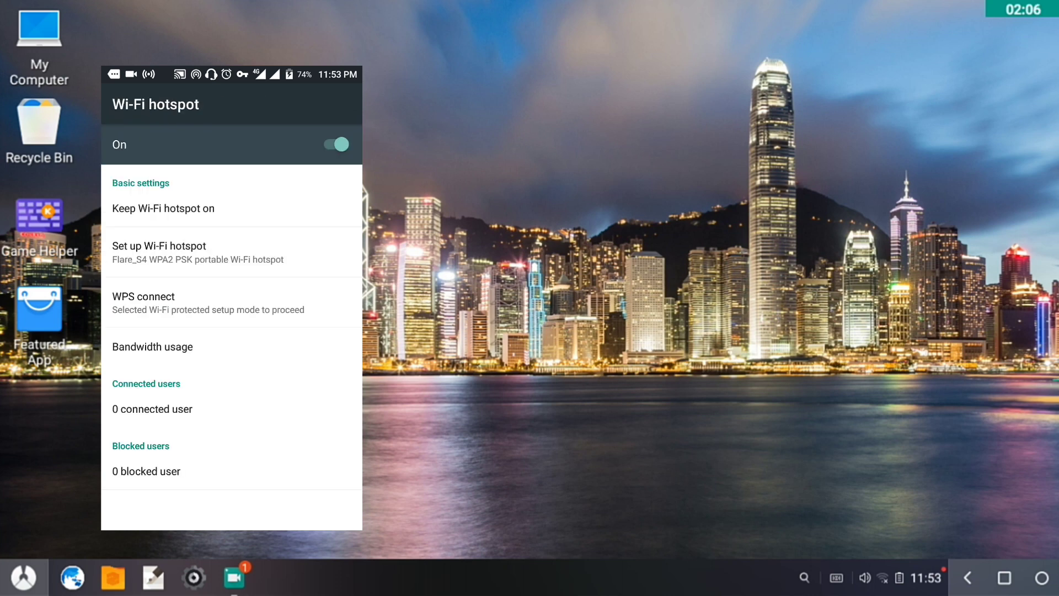
pyautogui.click(260, 260)
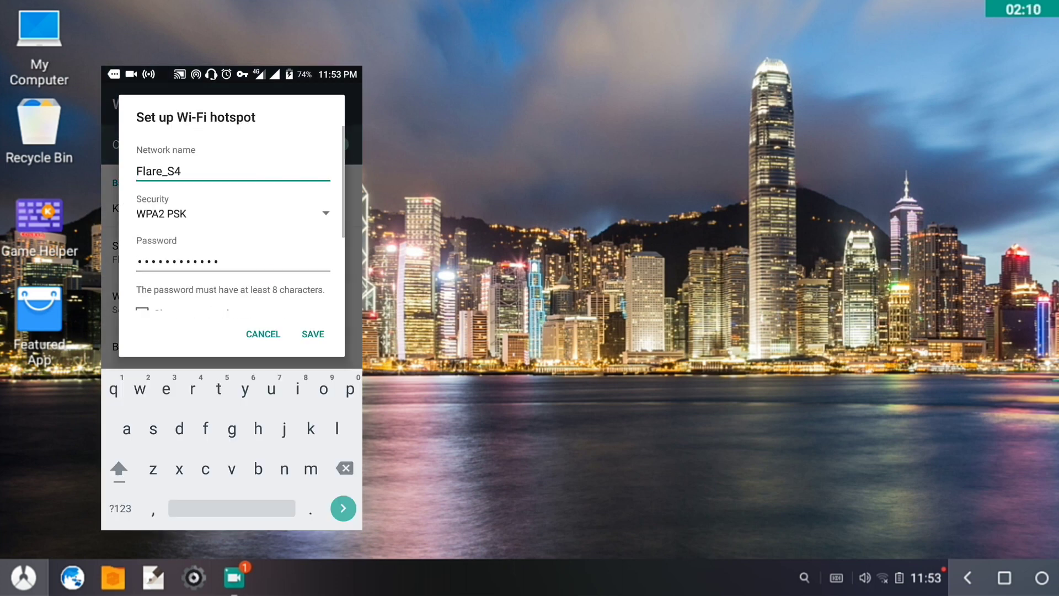
pyautogui.moveTo(267, 268); pyautogui.dragTo(267, 302)
pyautogui.click(263, 333)
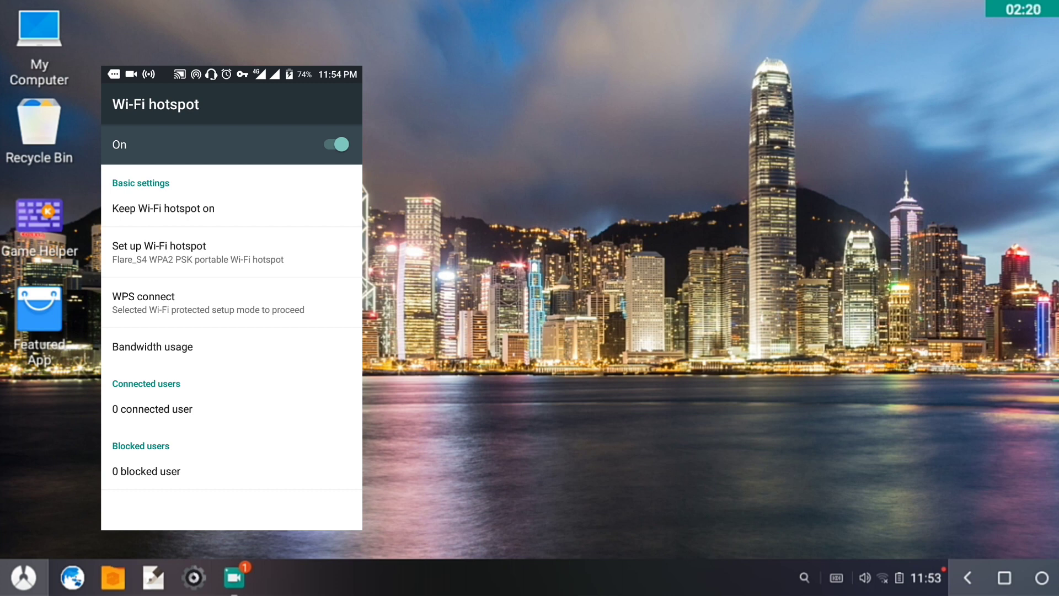
pyautogui.press('Home')
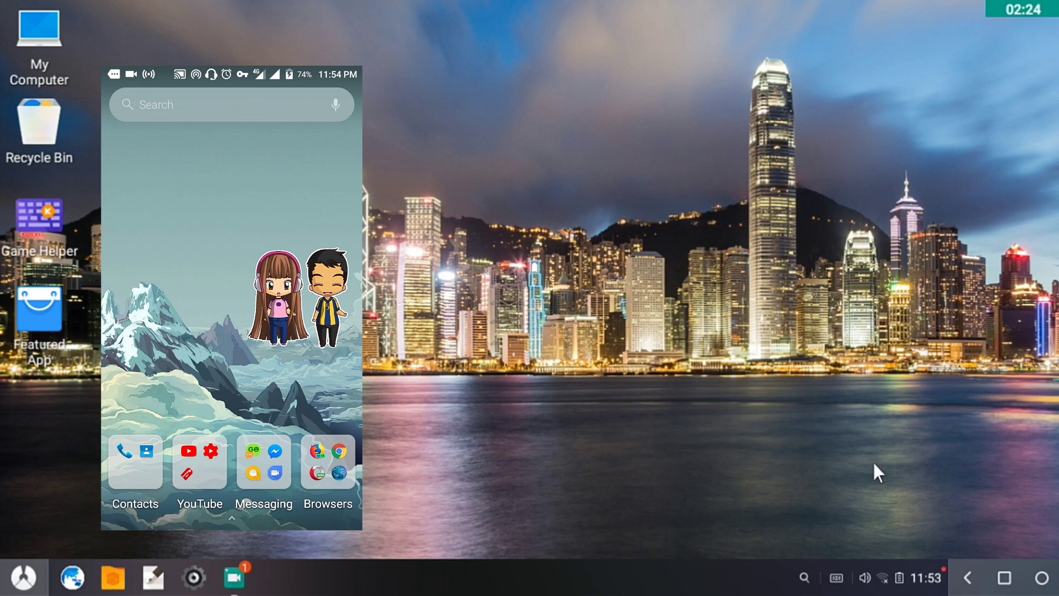
# Connect Remix OS Wi-Fi to the Flare_S4 hotspot from the Notification Center, then dismiss the panel
pyautogui.click(888, 574)
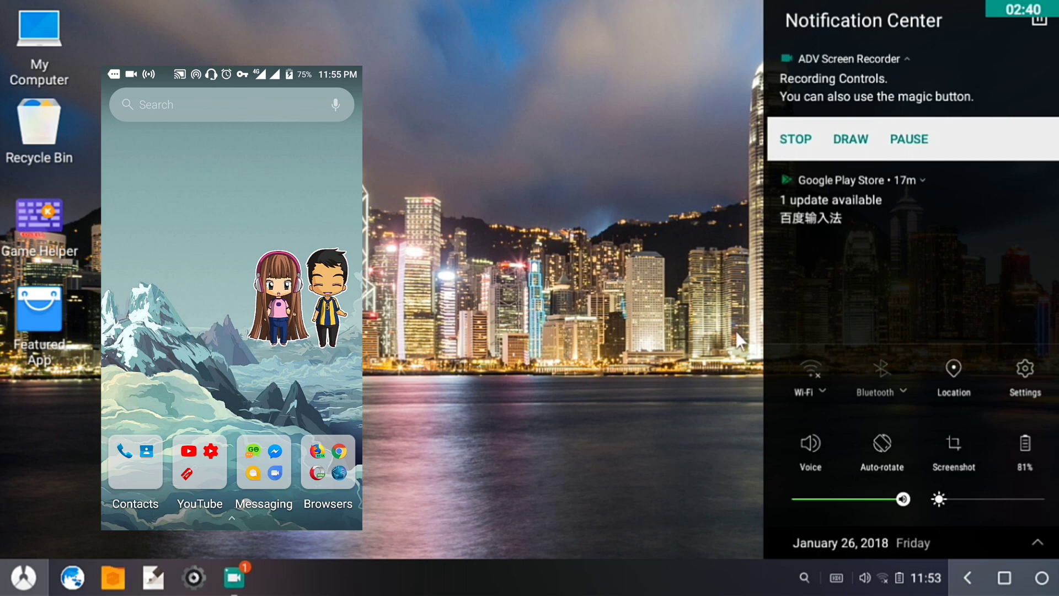
pyautogui.click(828, 389)
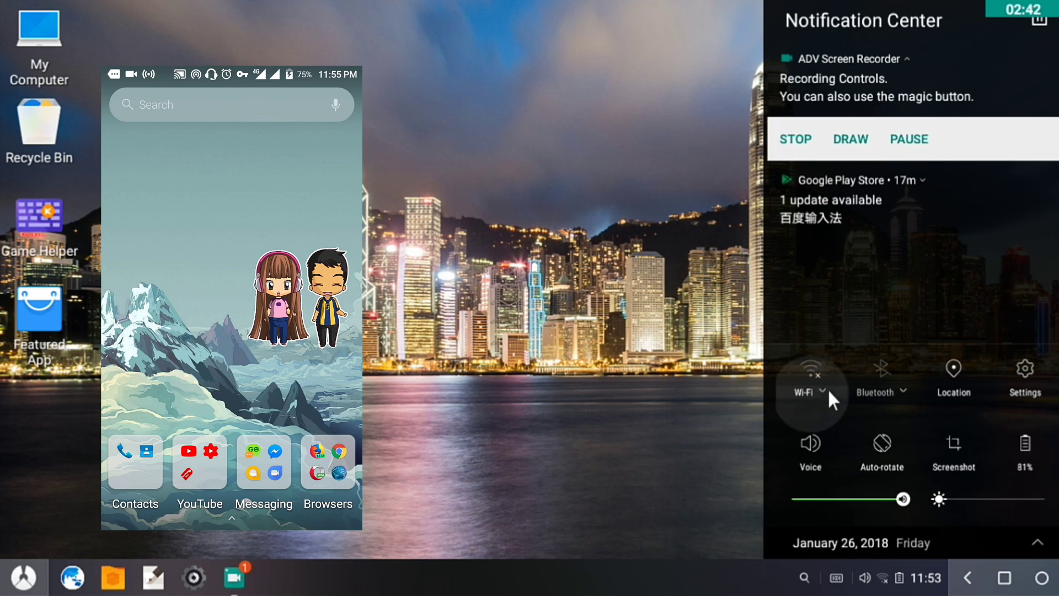
pyautogui.click(829, 391)
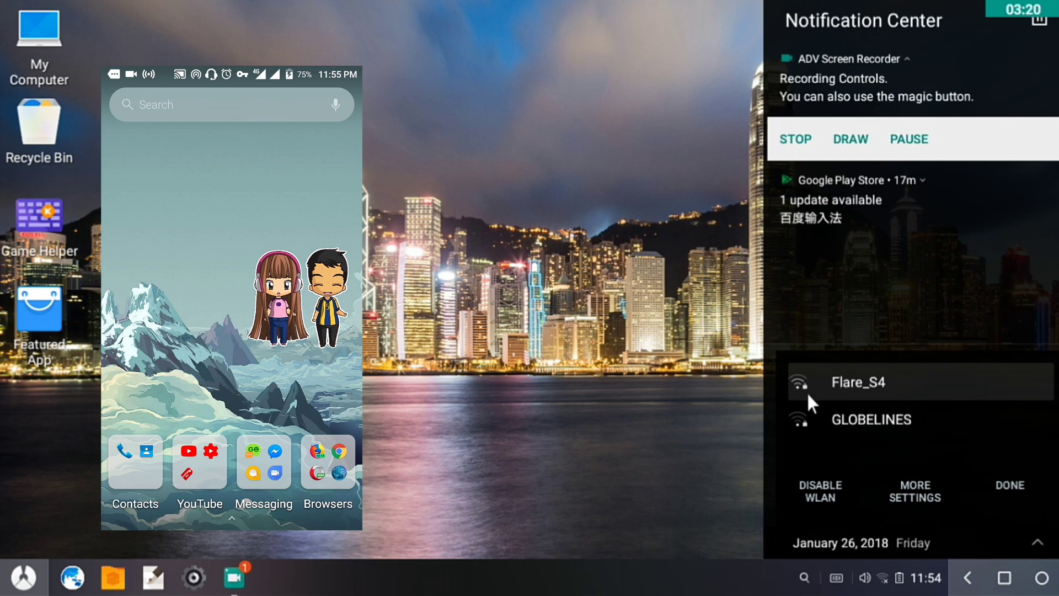
pyautogui.click(835, 379)
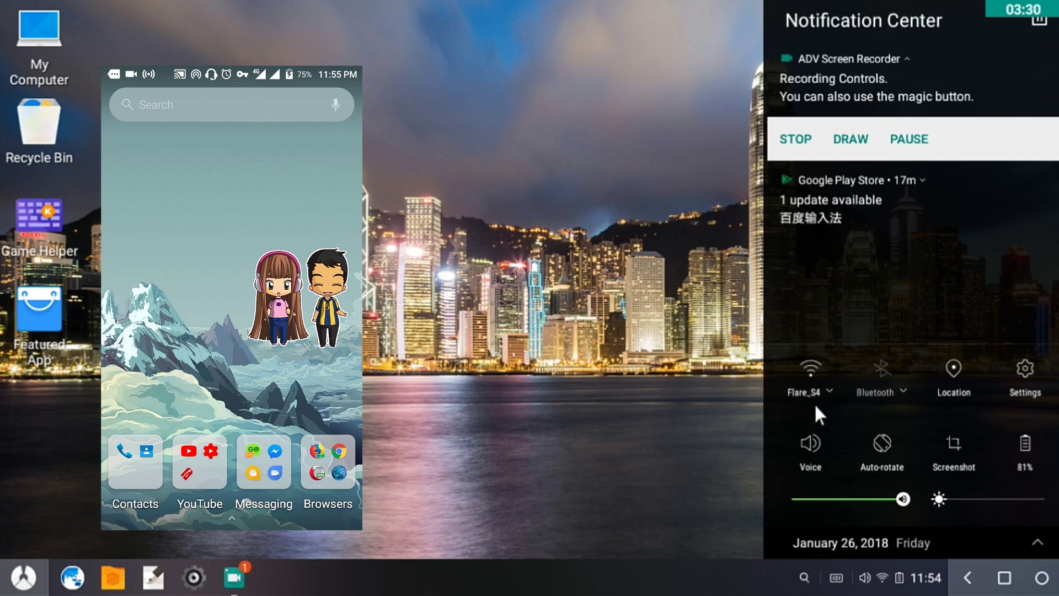
pyautogui.click(696, 422)
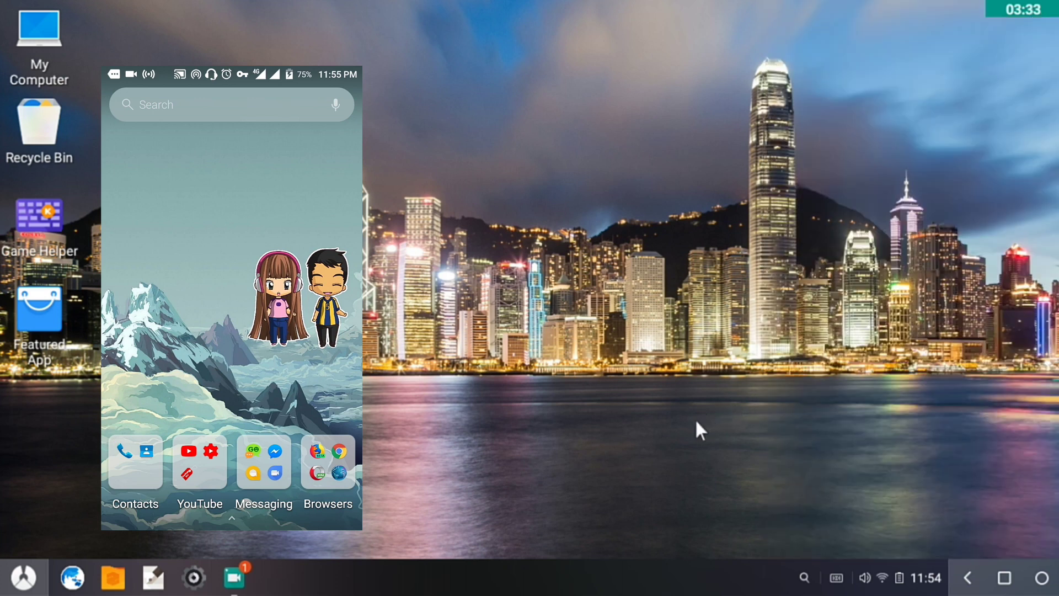
# Try loading google.com in a fresh browser tab, then close the browser after it fails
pyautogui.click(72, 580)
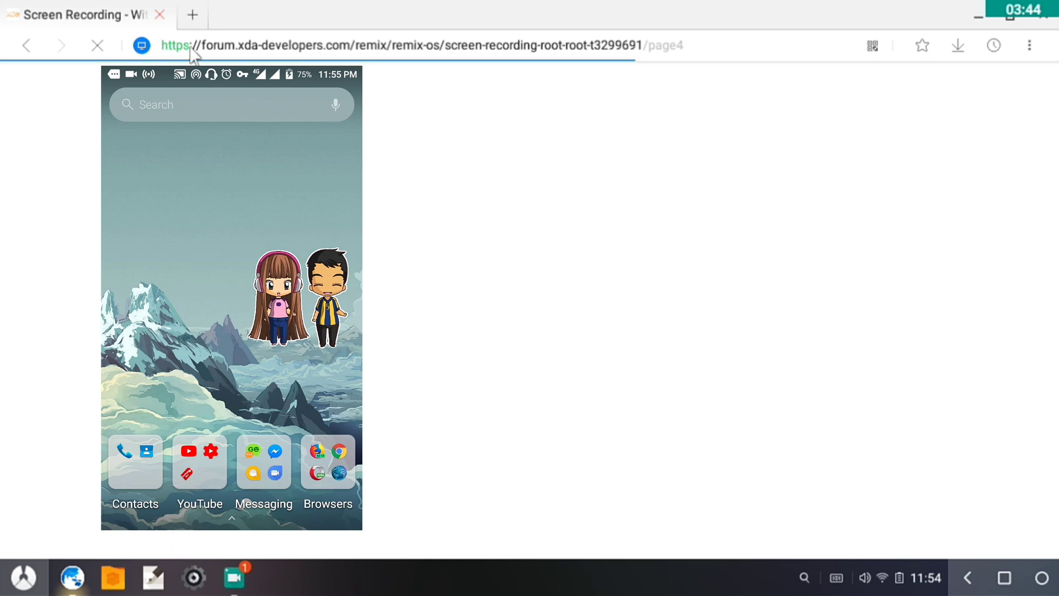
pyautogui.click(189, 8)
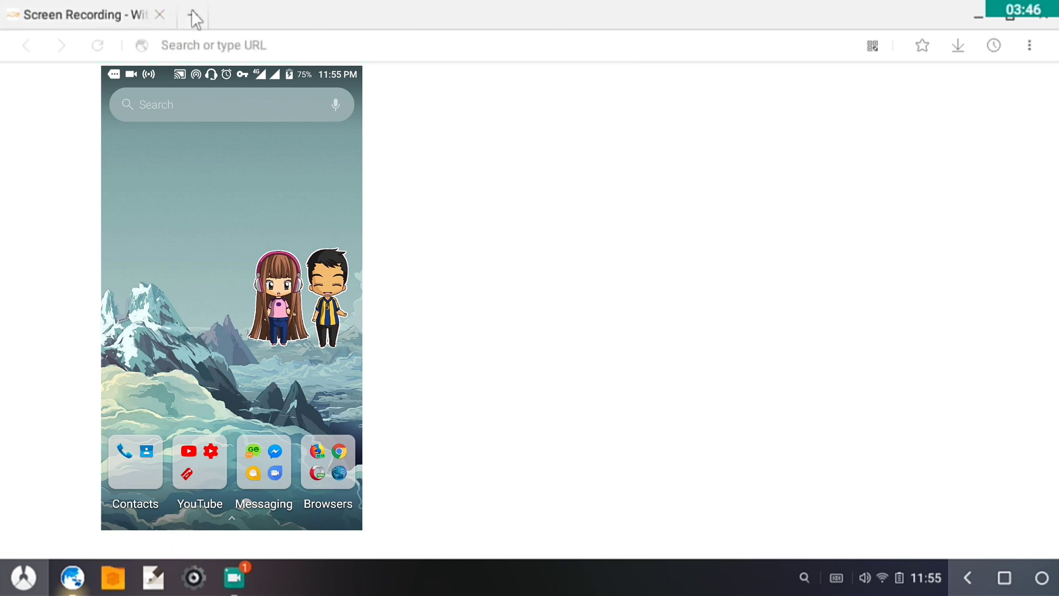
pyautogui.click(159, 15)
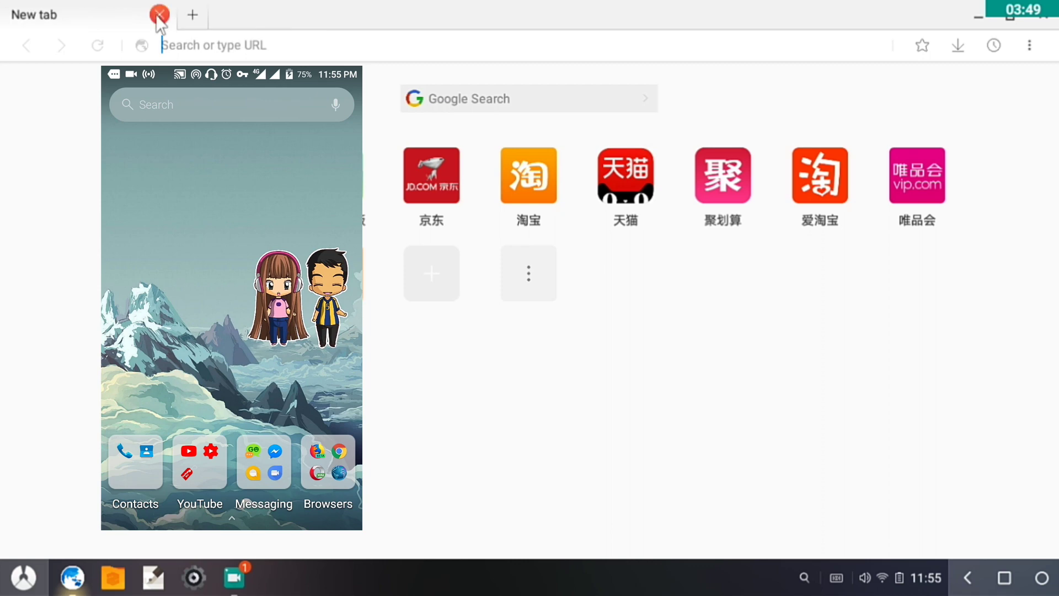
pyautogui.click(214, 50)
pyautogui.write('g')
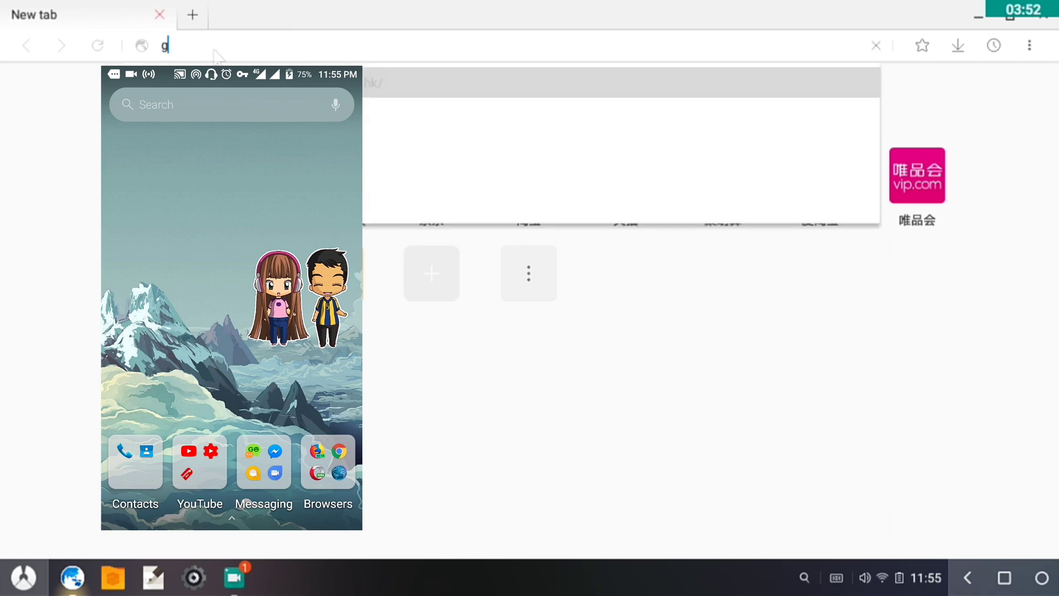
pyautogui.write('oogl')
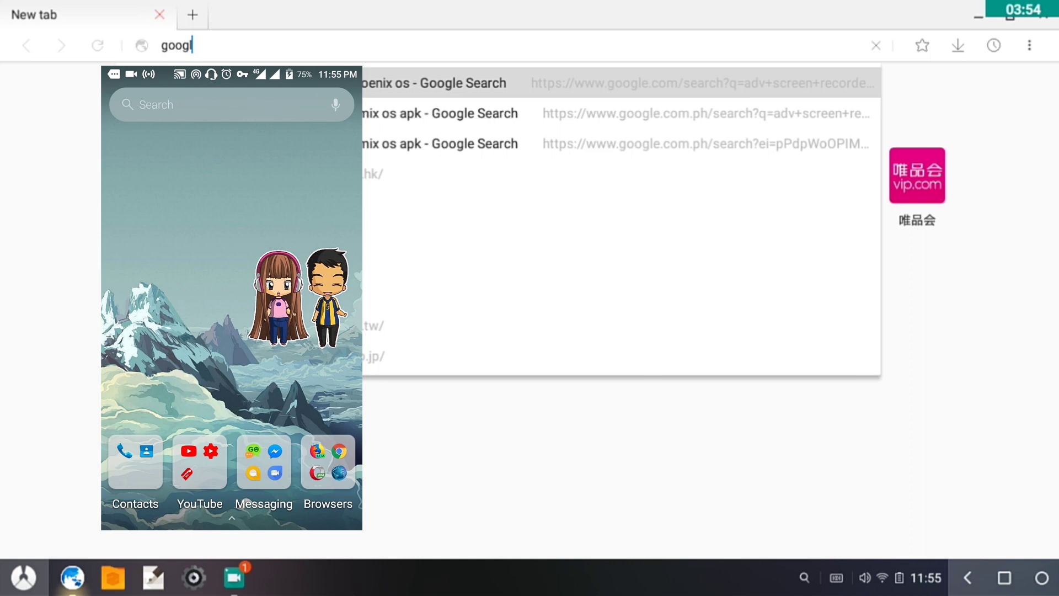
pyautogui.write('e.com')
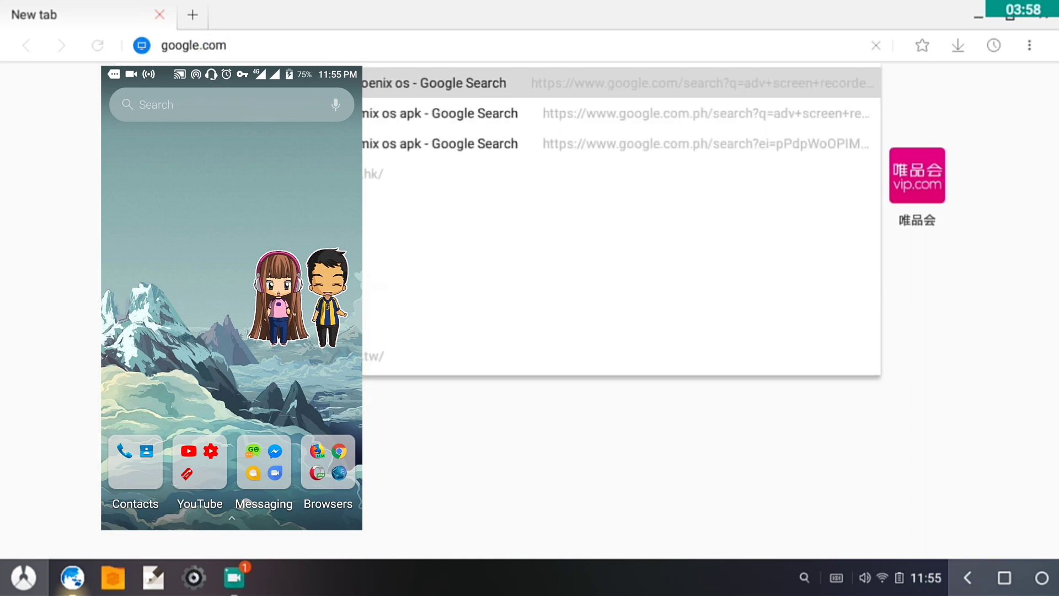
pyautogui.press('Return')
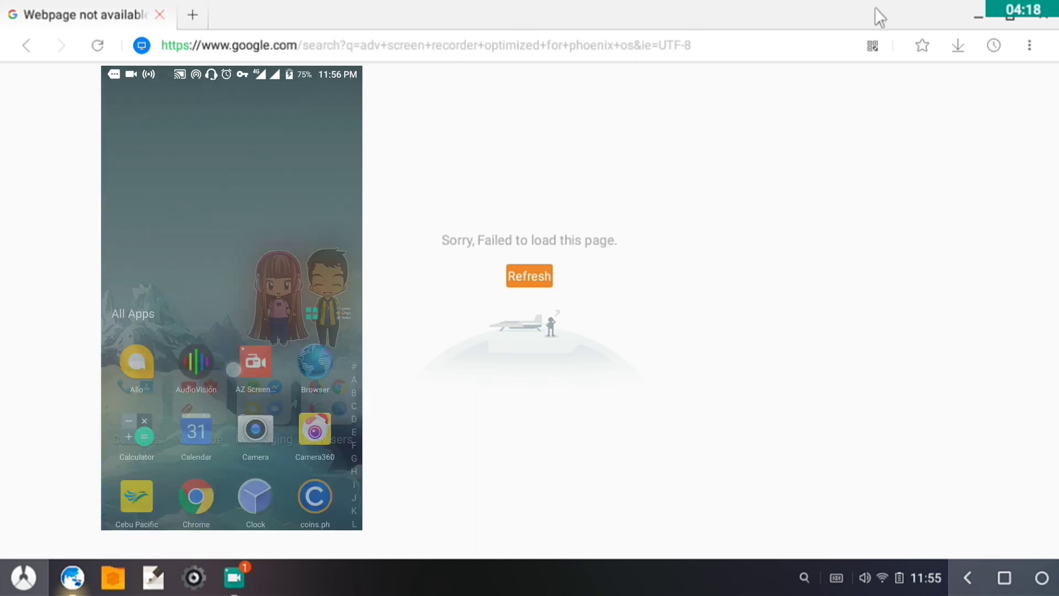
pyautogui.click(1048, 25)
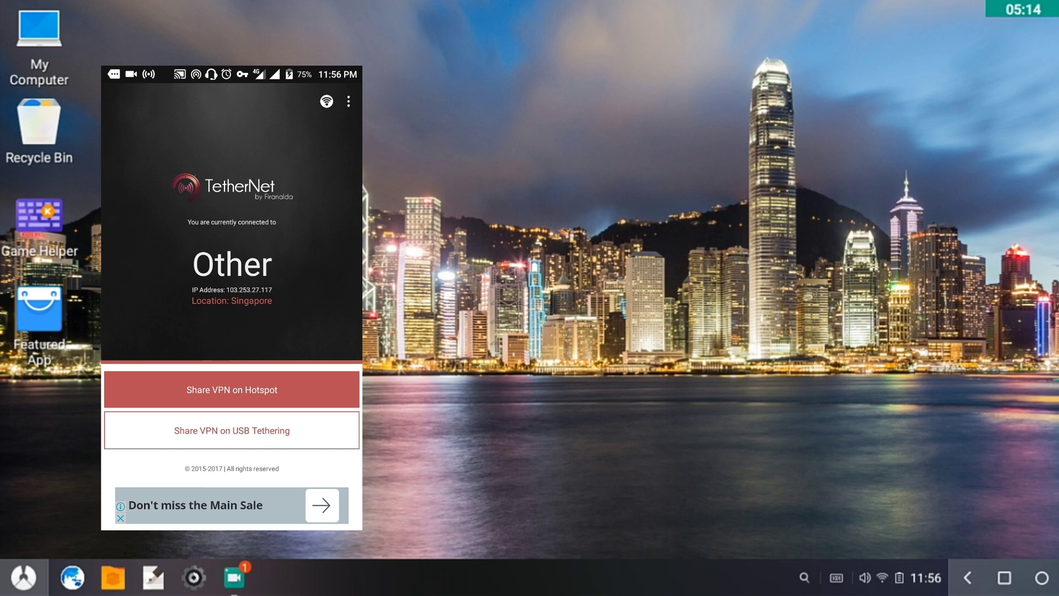
pyautogui.click(348, 101)
pyautogui.click(257, 137)
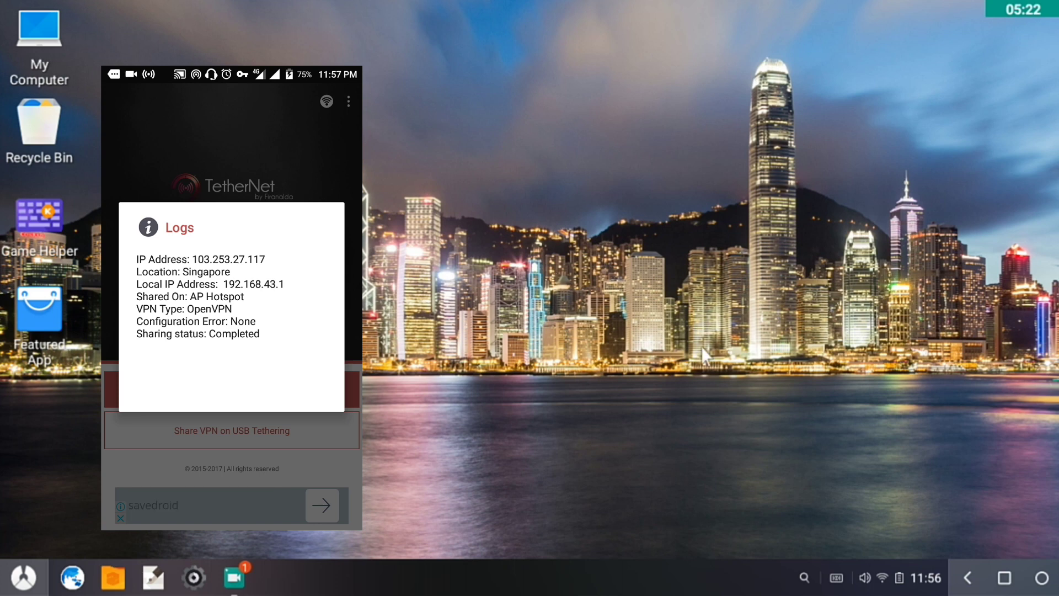
pyautogui.click(898, 576)
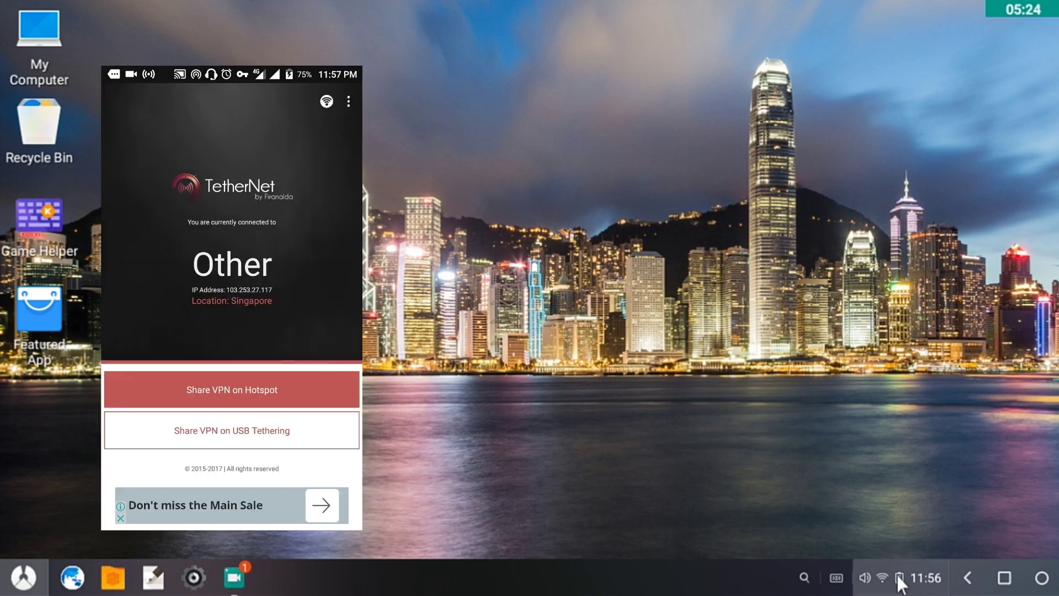
pyautogui.click(876, 459)
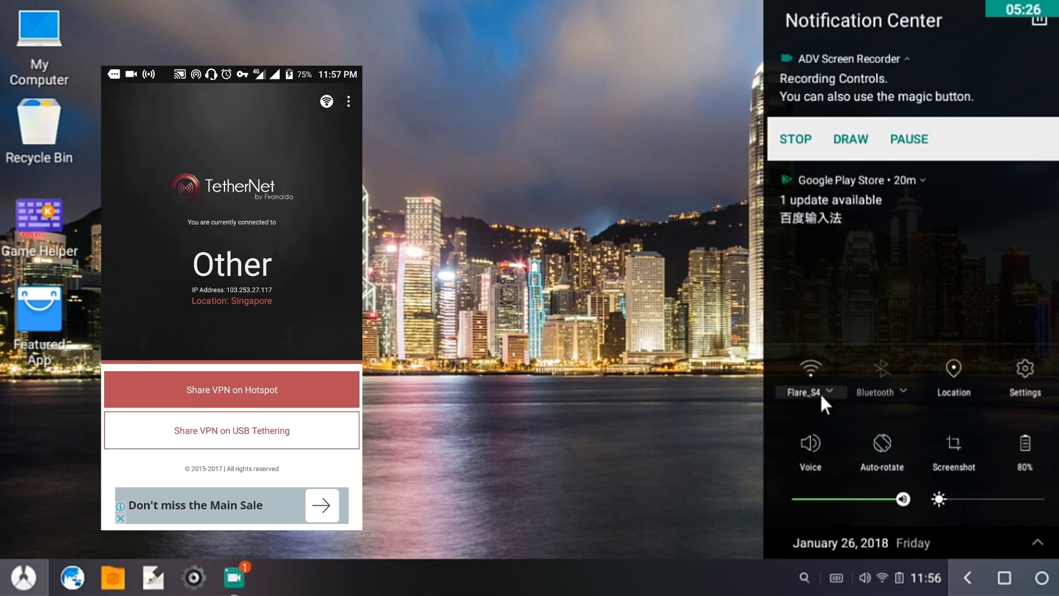
pyautogui.click(566, 446)
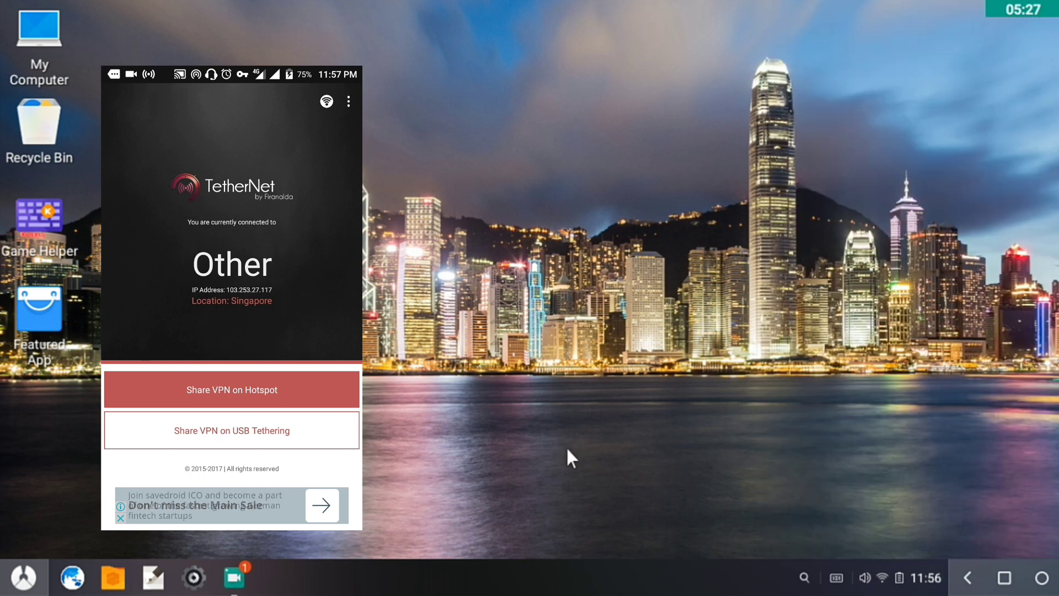
# Relaunch the browser and load google.com in a fresh tab, closing the old search tab
pyautogui.click(82, 576)
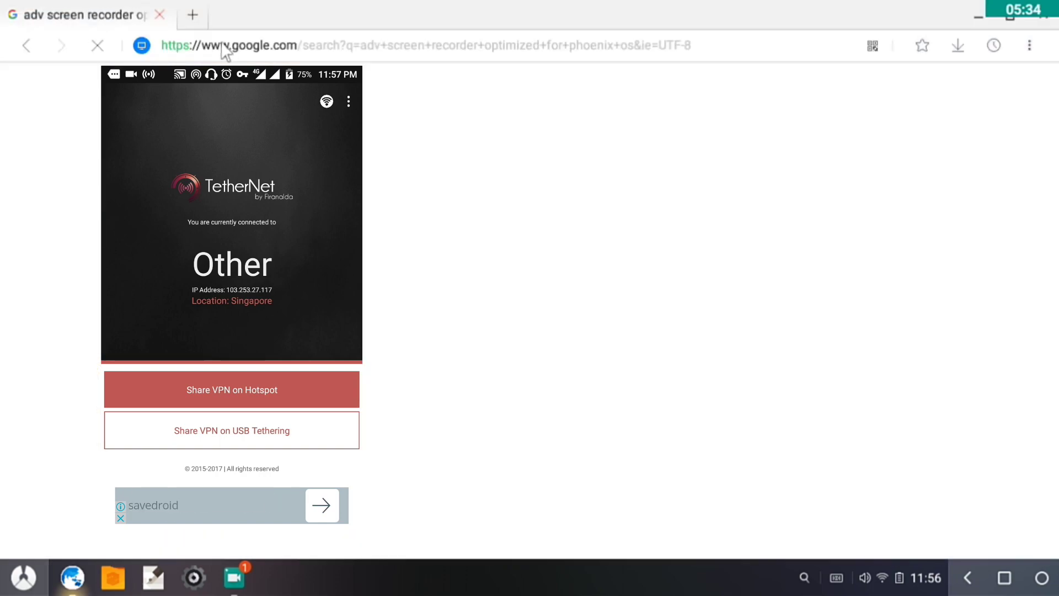
pyautogui.click(197, 14)
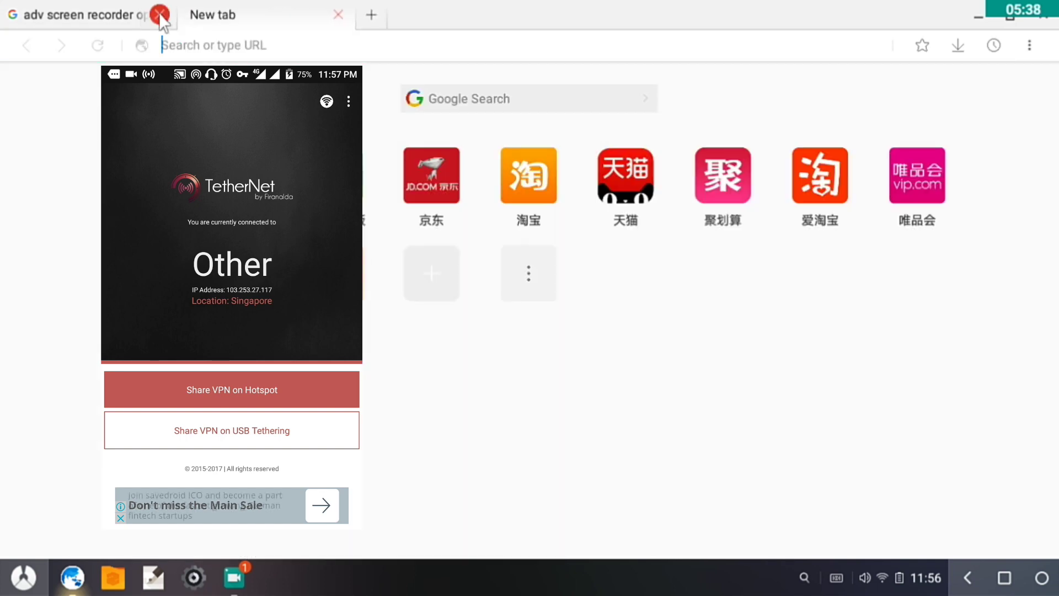
pyautogui.click(160, 14)
pyautogui.click(208, 49)
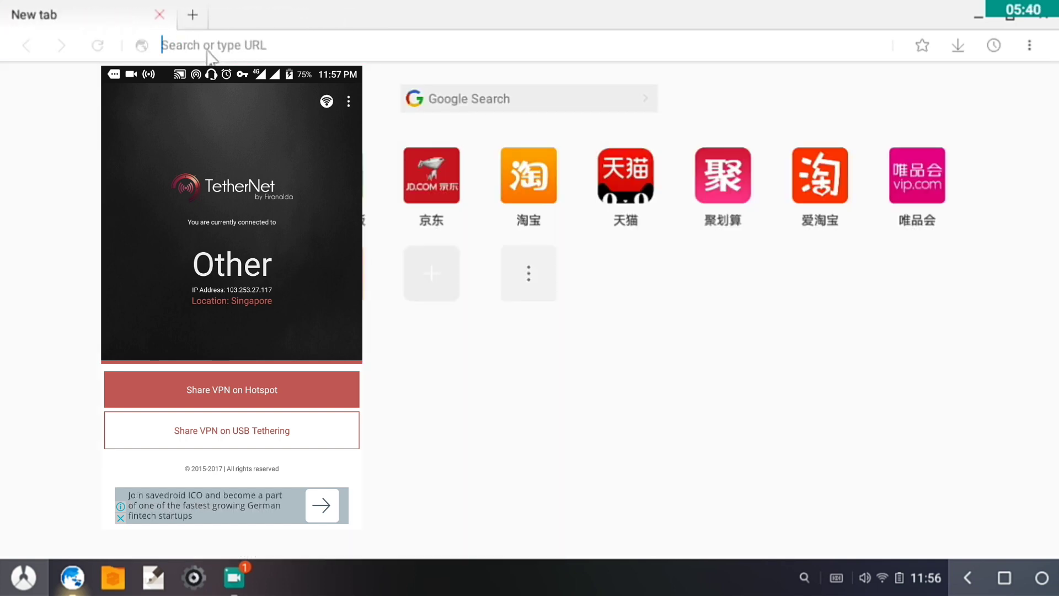
pyautogui.write('goo')
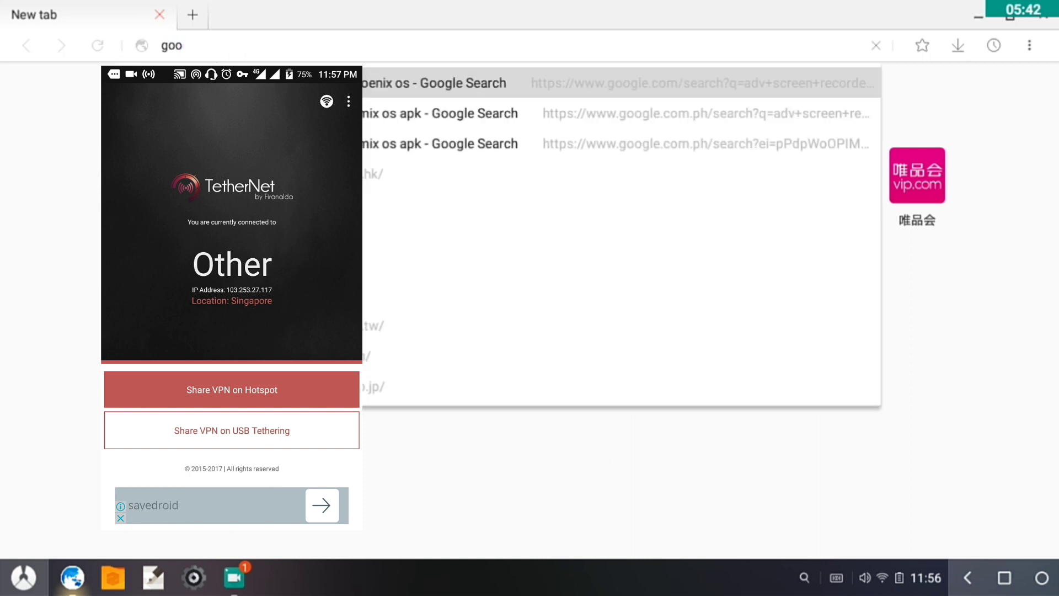
pyautogui.write('gle')
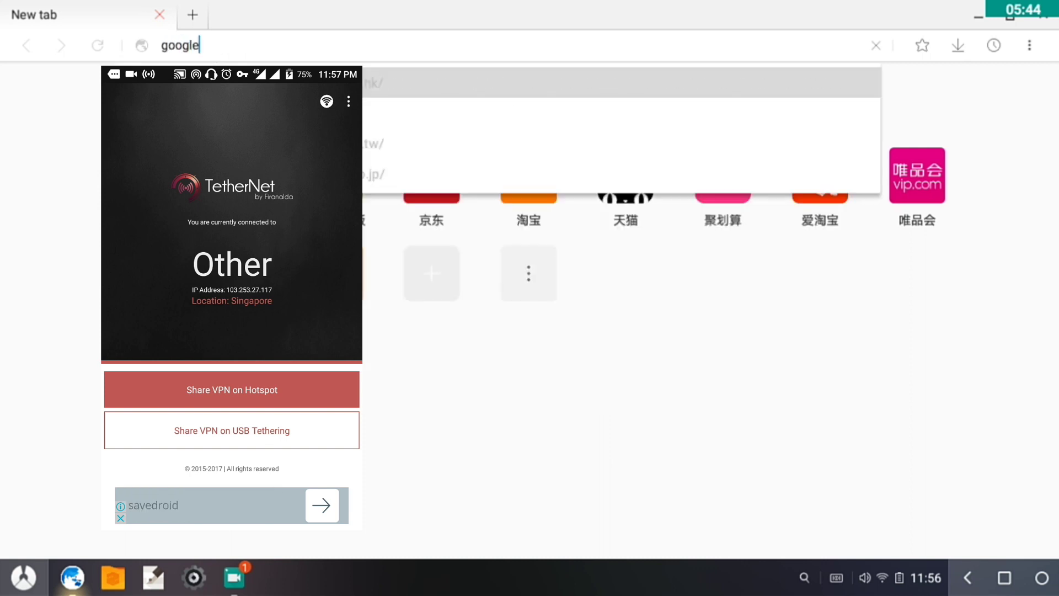
pyautogui.write('.com')
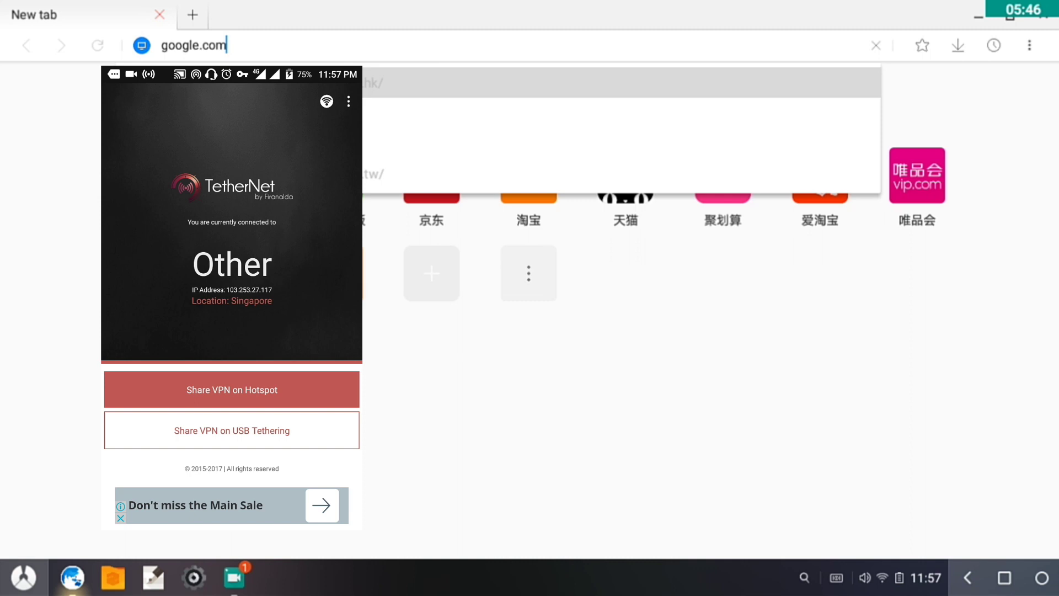
pyautogui.press('Return')
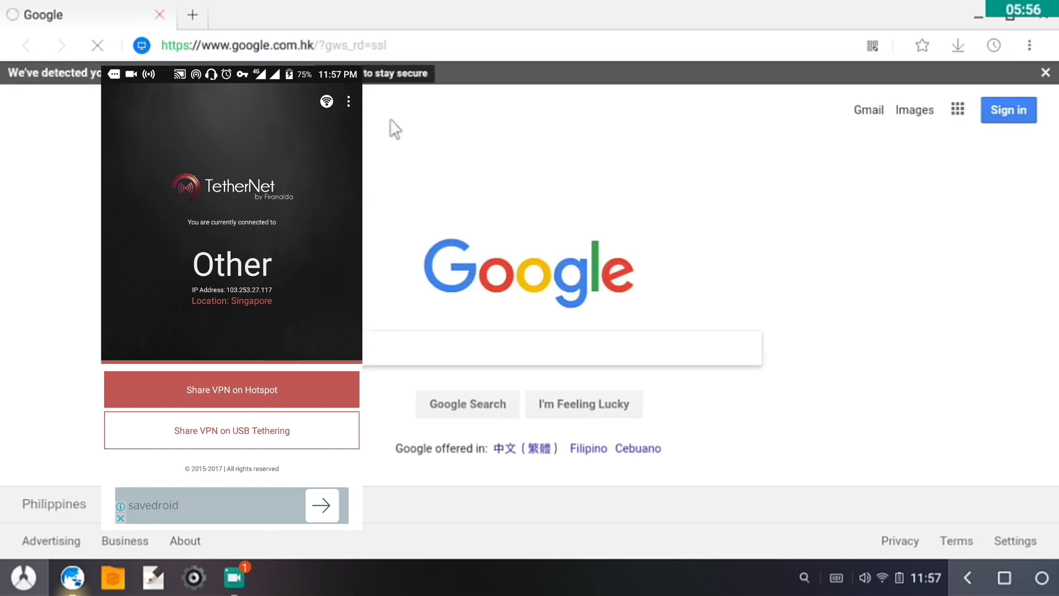
# Load yahoo.com in a new browser tab
pyautogui.click(205, 10)
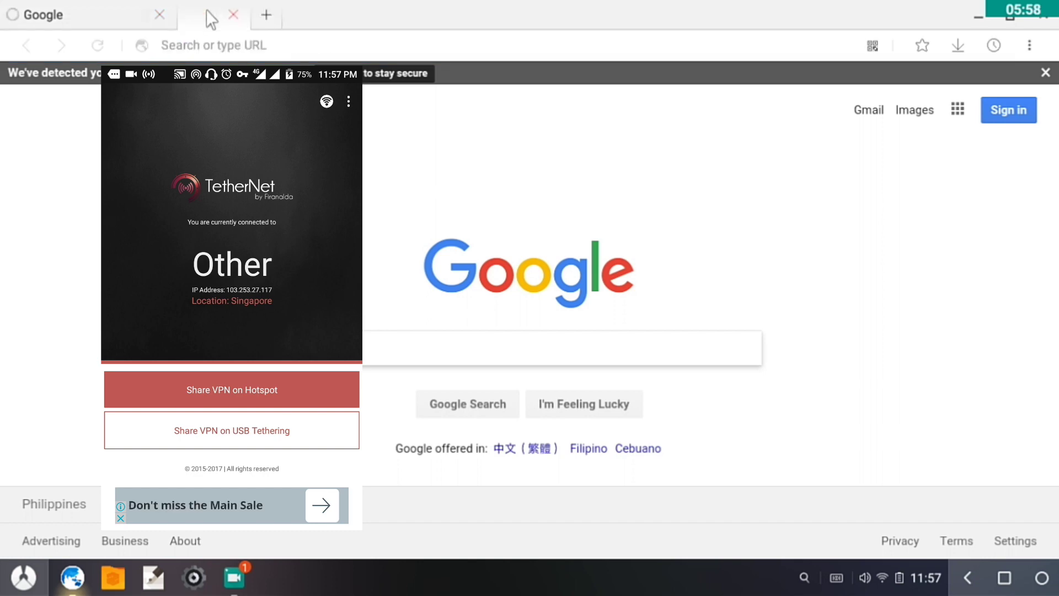
pyautogui.write('y')
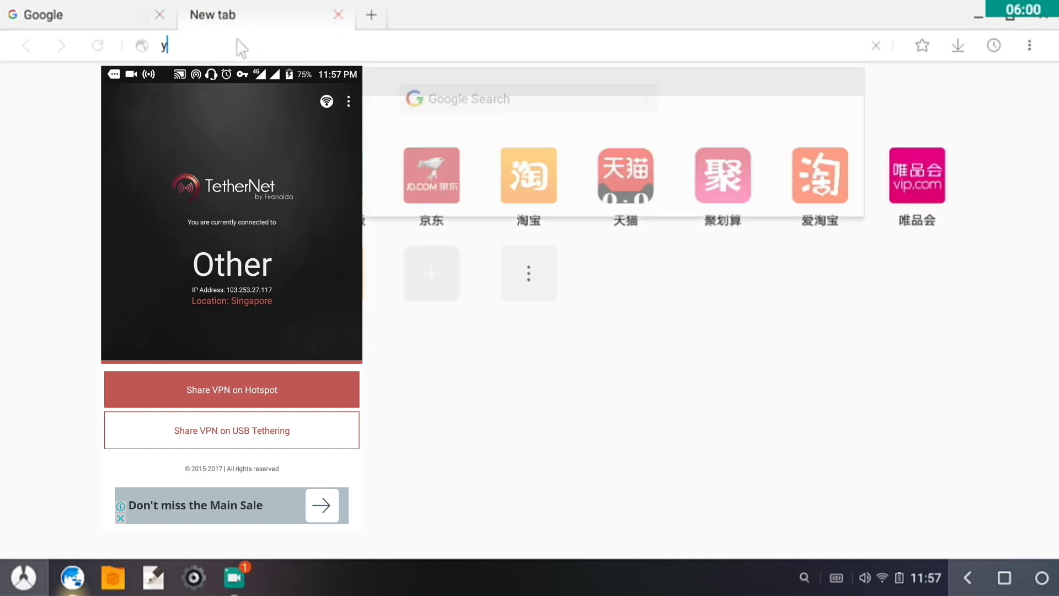
pyautogui.write('ahoo.')
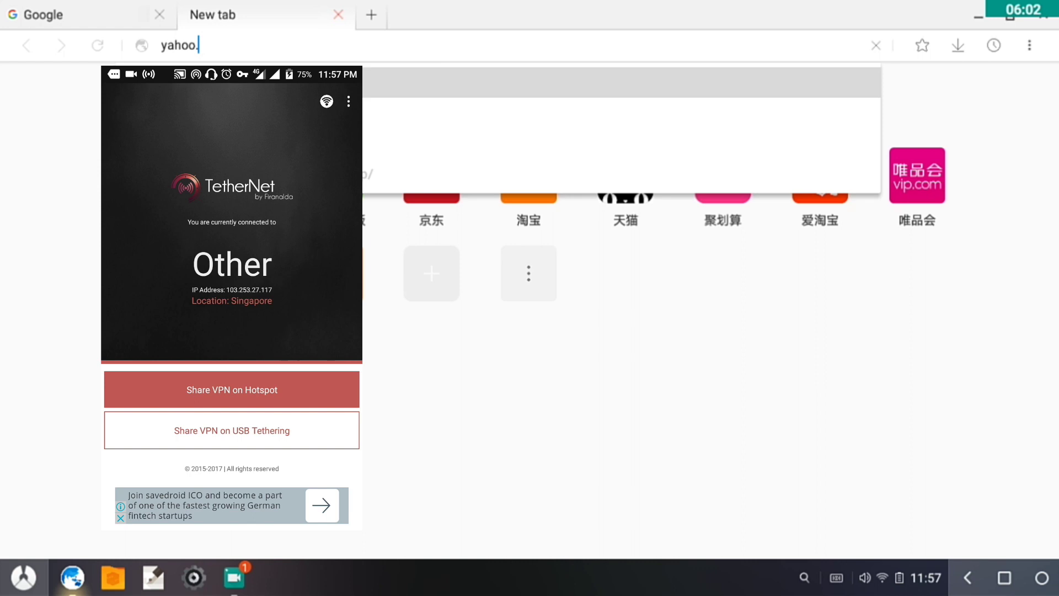
pyautogui.write('com')
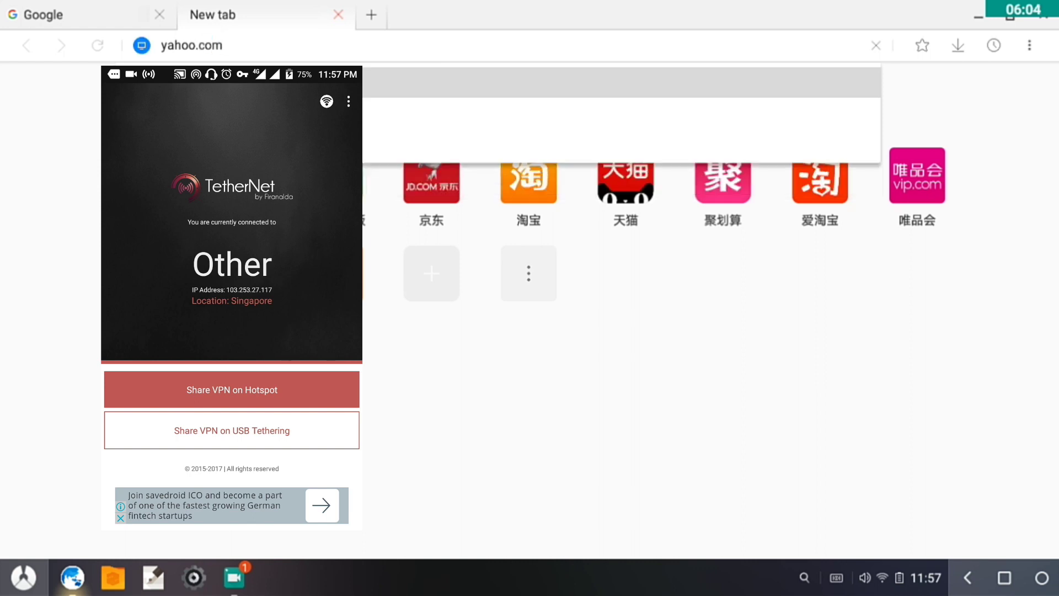
pyautogui.press('Return')
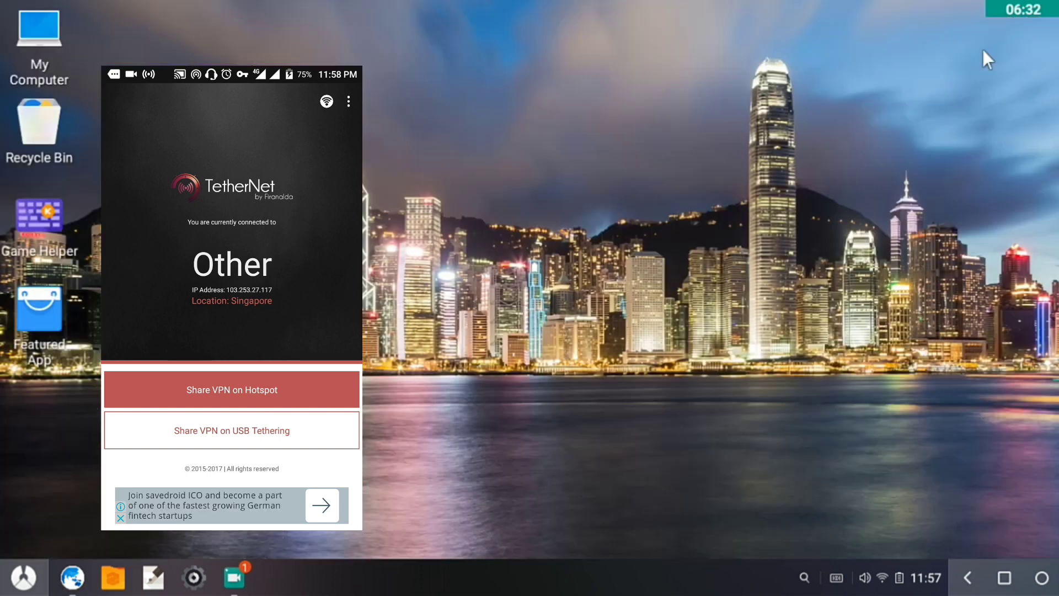
# Launch YouTube from the Start menu, retrying after it crashes, and bring its window up
pyautogui.click(28, 585)
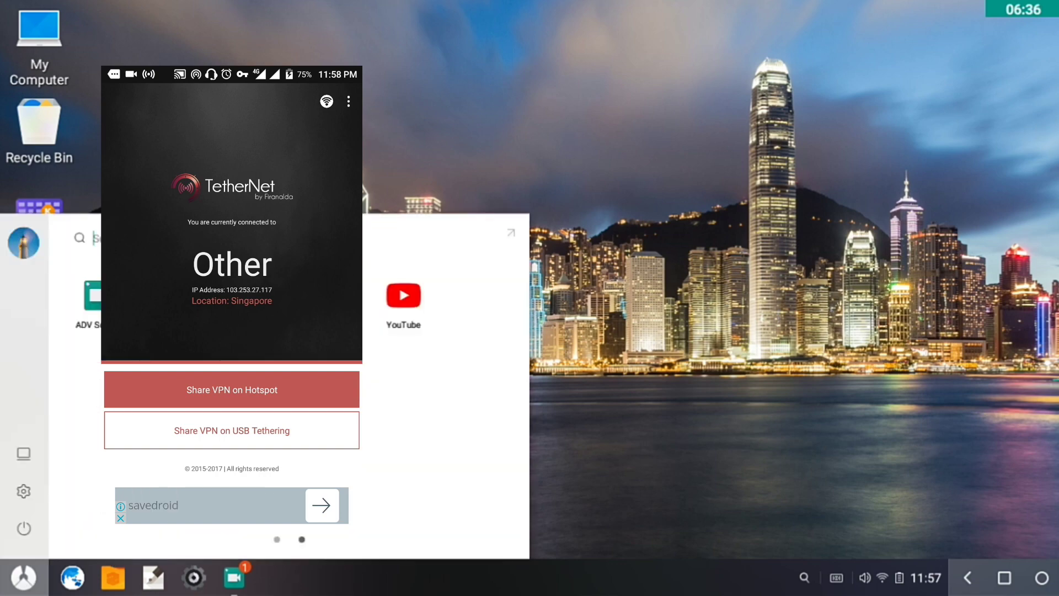
pyautogui.click(403, 300)
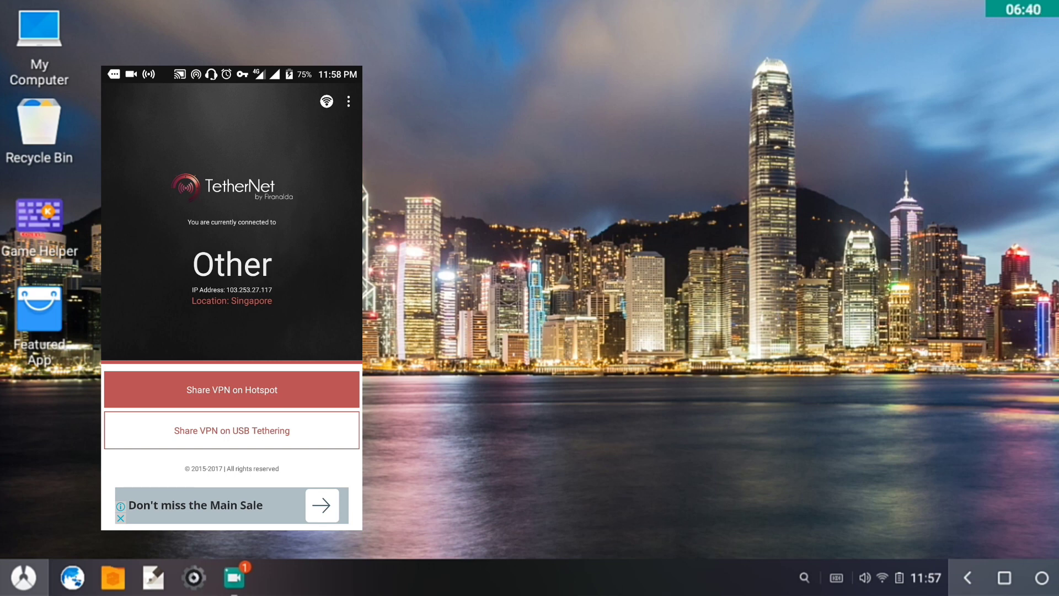
pyautogui.click(27, 578)
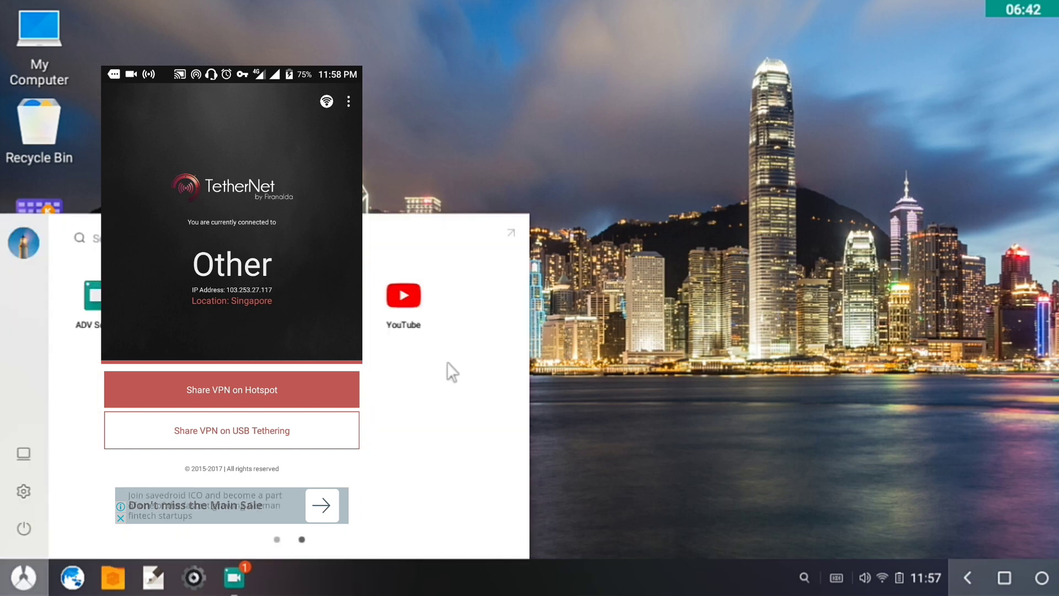
pyautogui.click(411, 323)
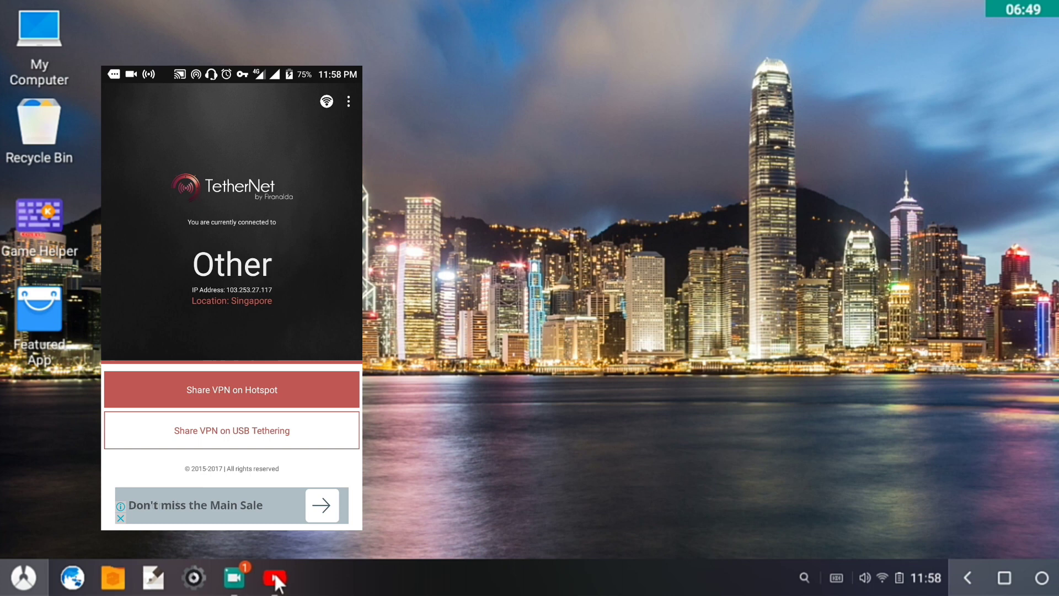
pyautogui.click(274, 578)
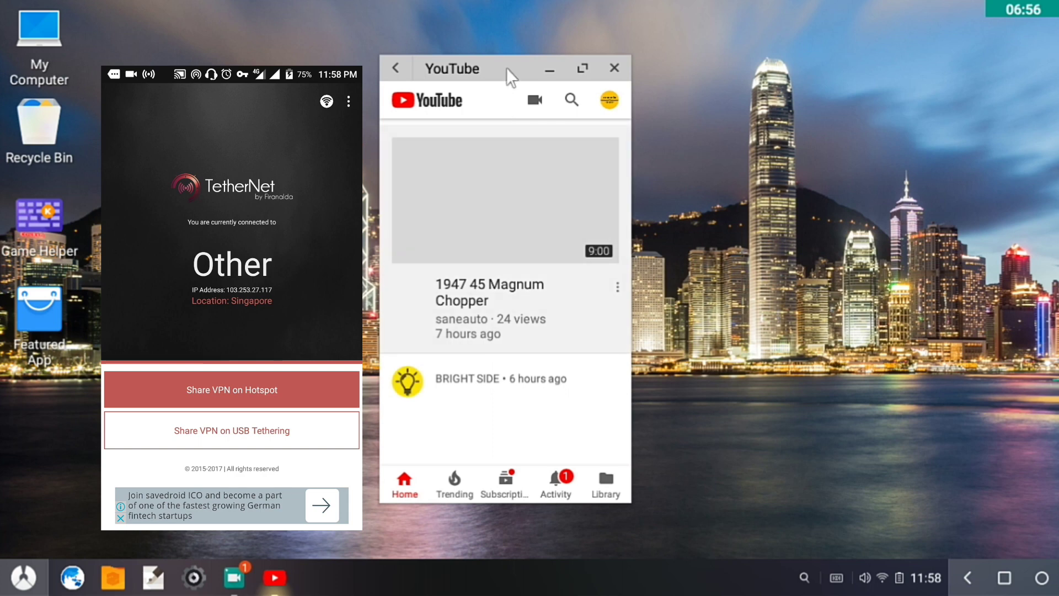
# Go to the Commix and More Tutorials channel via My channel and scroll to its uploads
pyautogui.moveTo(527, 66); pyautogui.dragTo(631, 53)
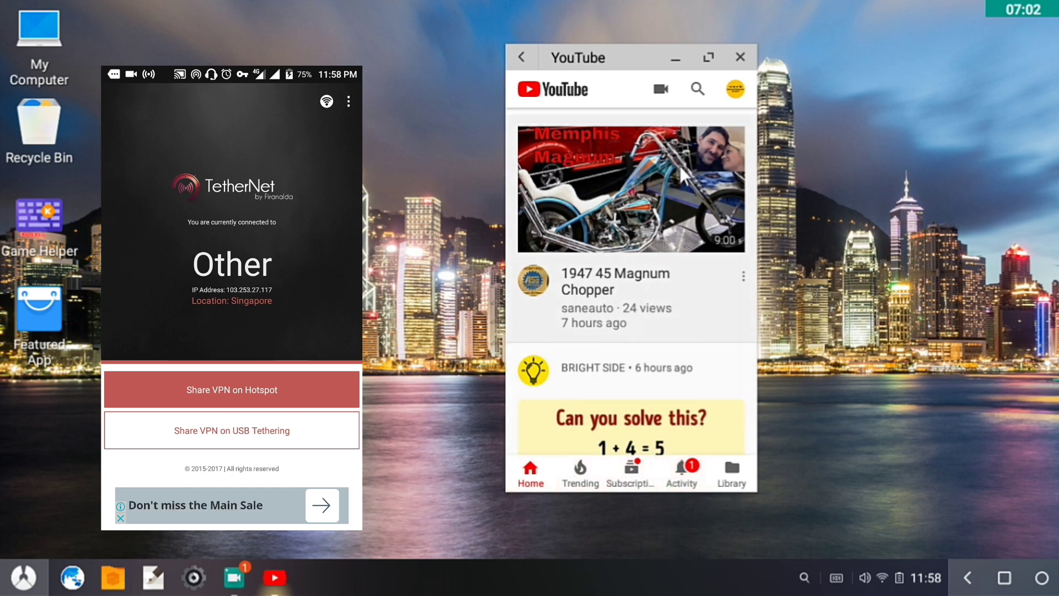
pyautogui.click(736, 87)
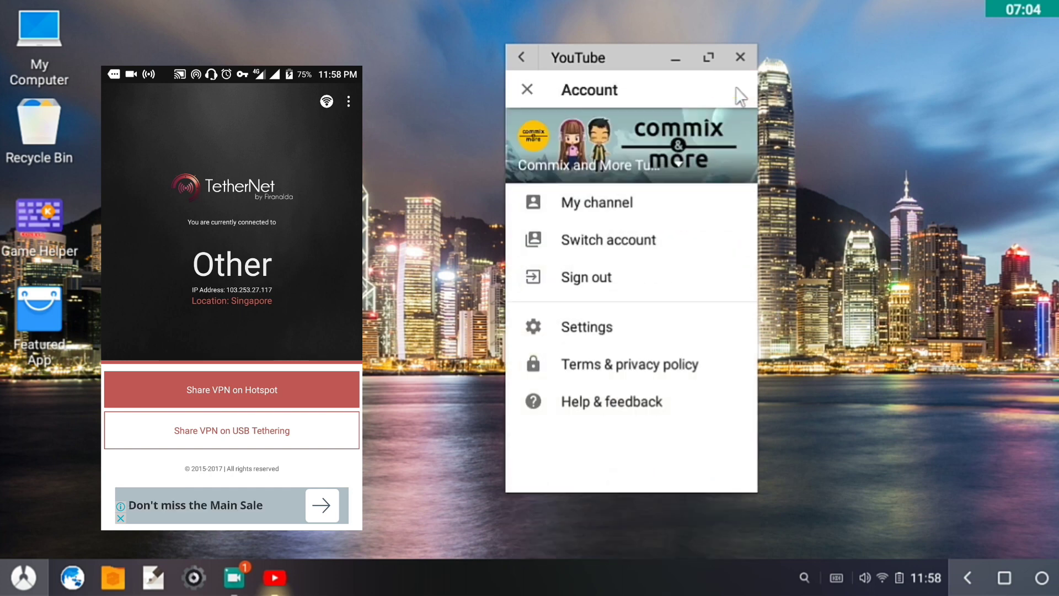
pyautogui.click(626, 202)
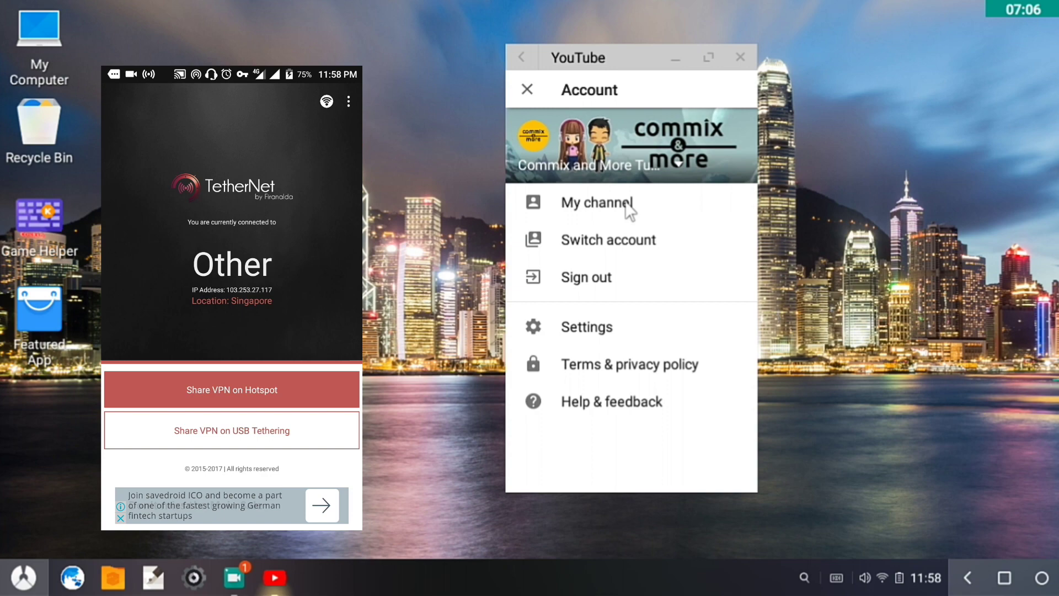
pyautogui.click(882, 577)
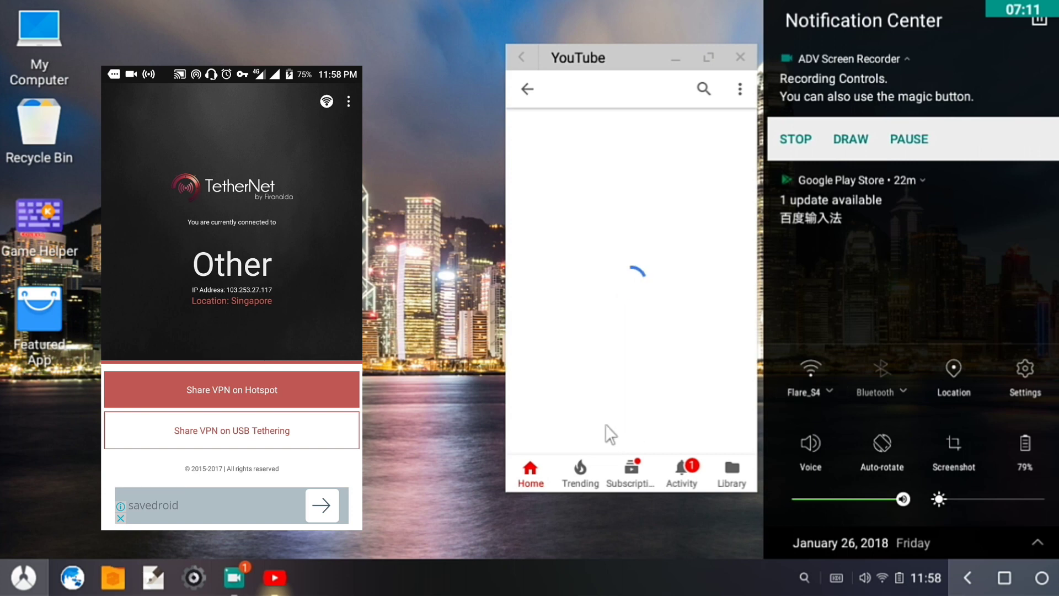
pyautogui.click(522, 443)
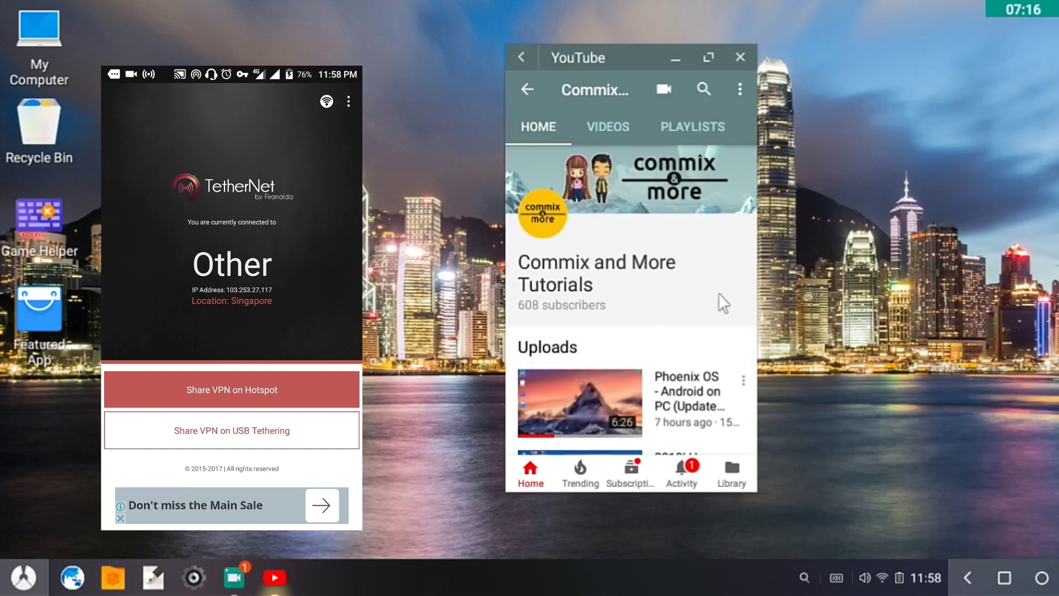
pyautogui.moveTo(718, 292); pyautogui.dragTo(735, 122)
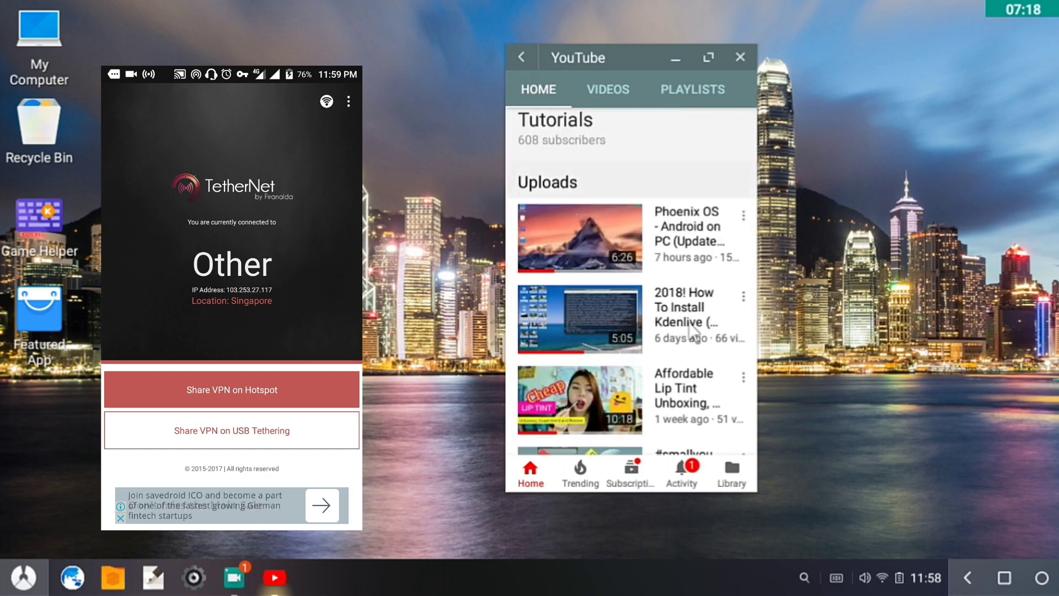
pyautogui.scroll(-3, 684, 327)
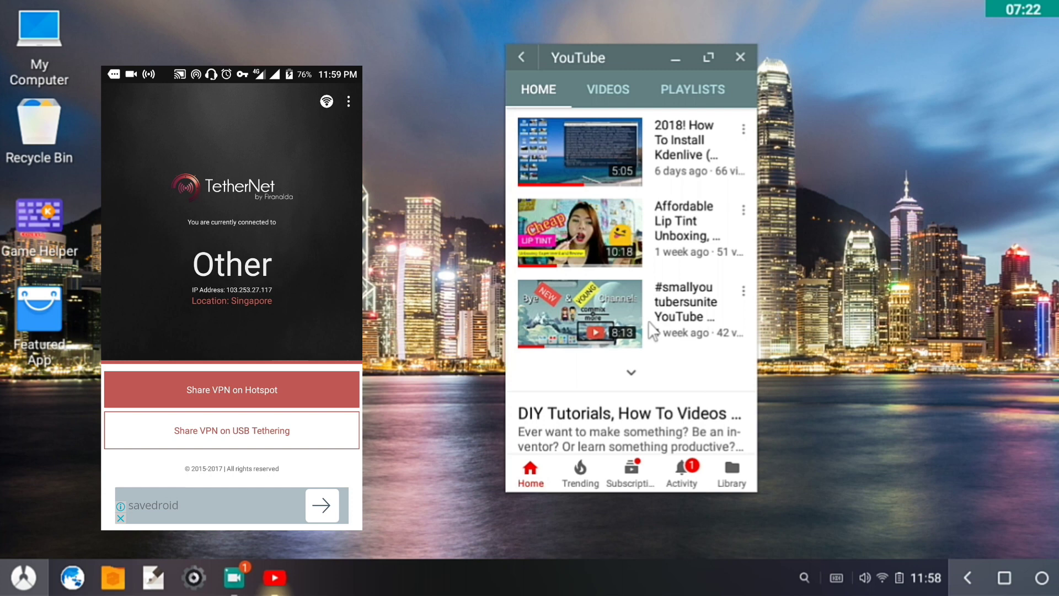
# Play the '#smallyoutubersunite YouTube Monetization Rules 2018' video and nudge the playback volume down
pyautogui.click(624, 305)
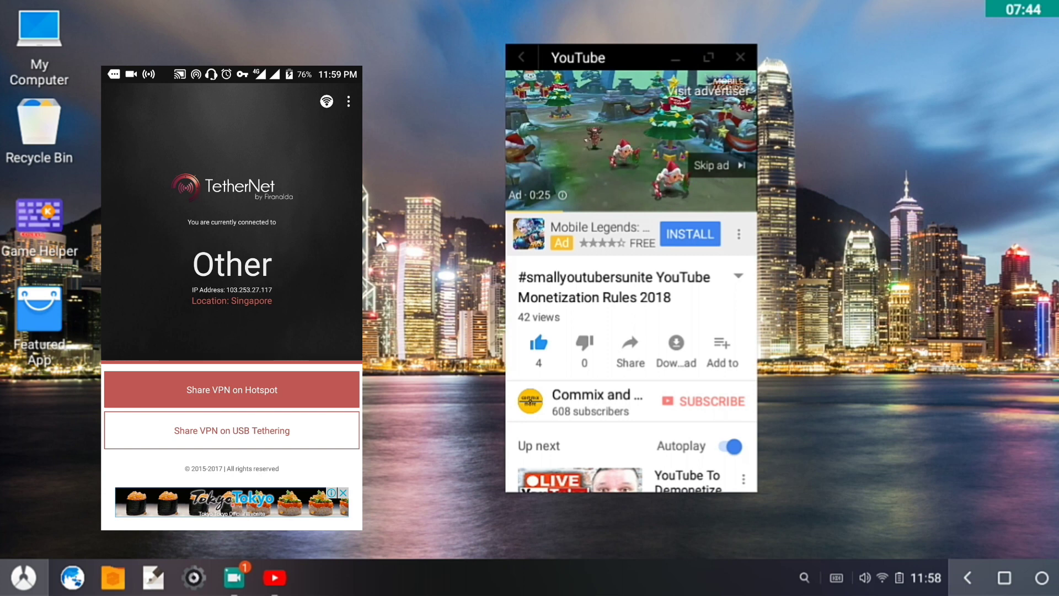
pyautogui.press('XF86AudioRaiseVolume')
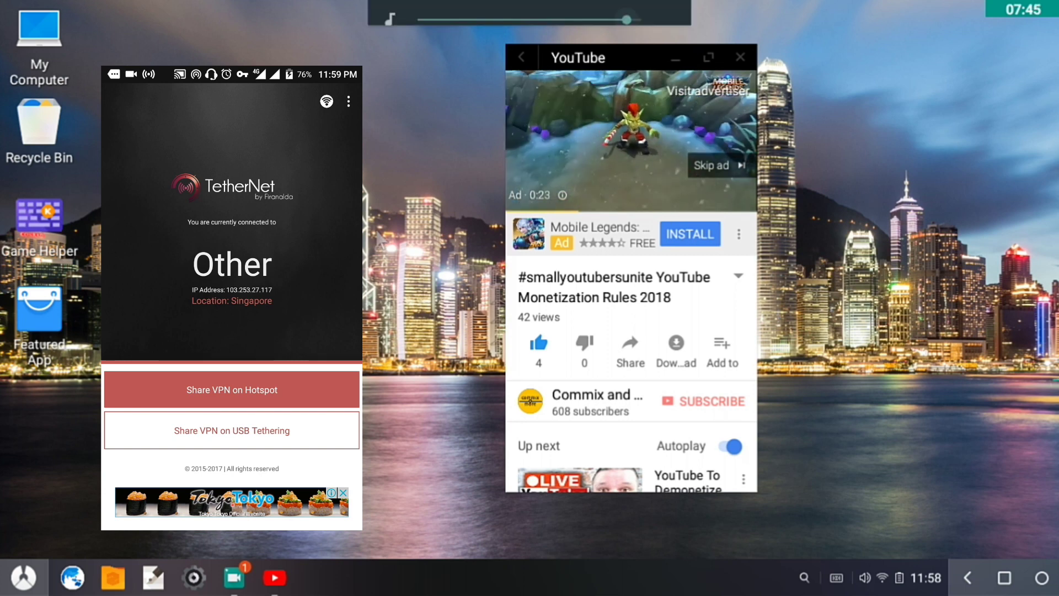
pyautogui.press('XF86AudioLowerVolume')
pyautogui.press('XF86AudioLowerVolume')
pyautogui.press('XF86AudioLowerVolume')
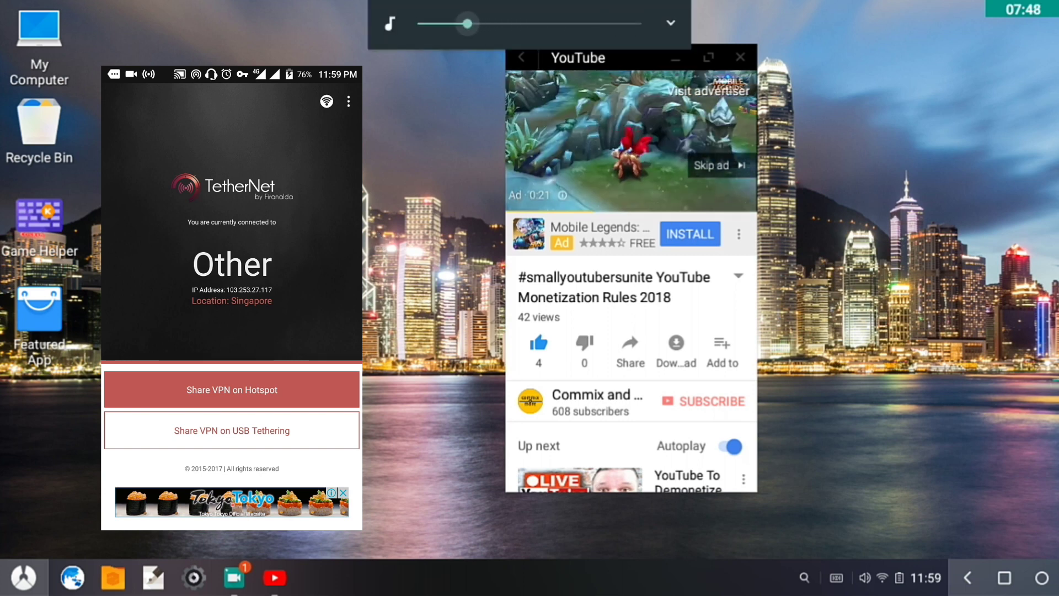